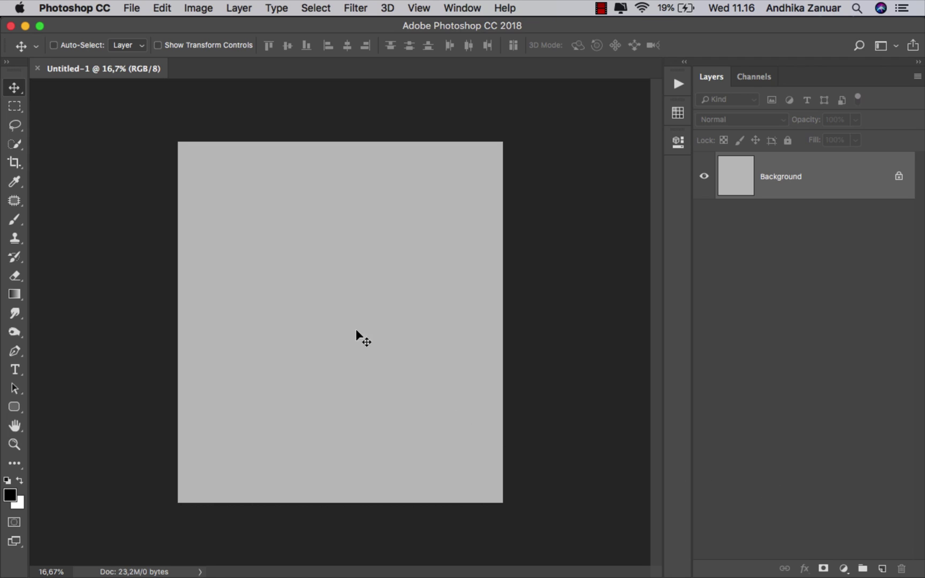
- On a new layer, lasso the lower two fifths of the canvas with a slightly wavy upper edge, using 0 px feather
scroll(388, 287, "up", 1)
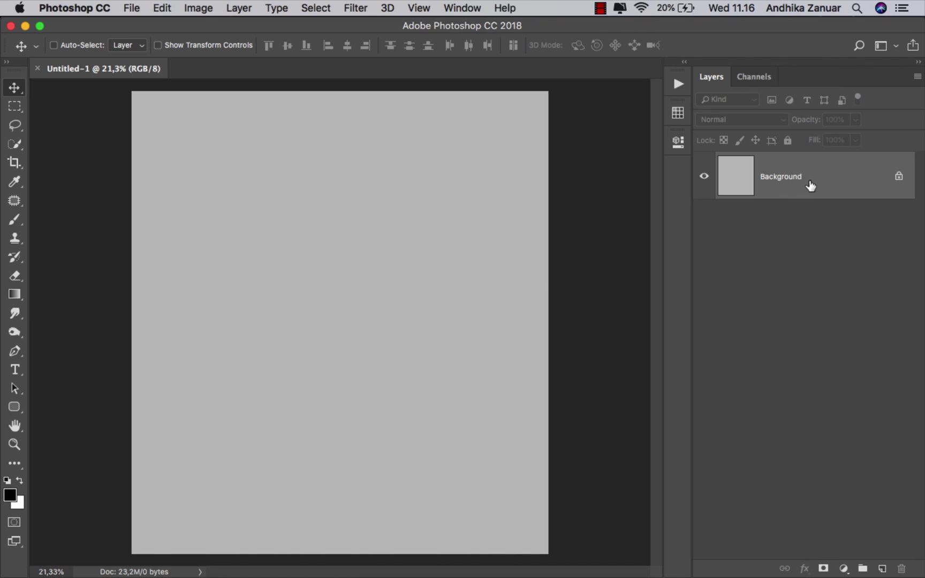
left_click(883, 569)
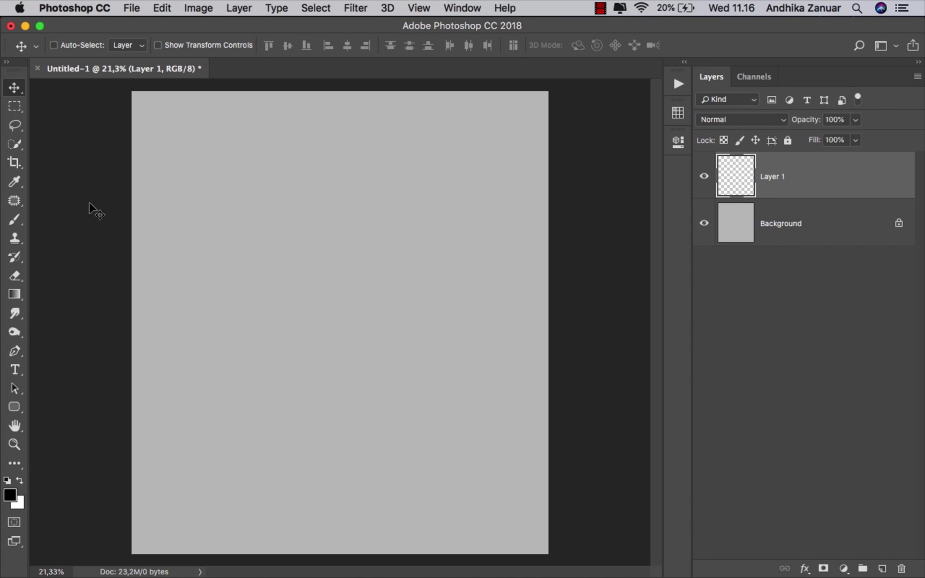
left_click_drag(20, 129, 51, 130)
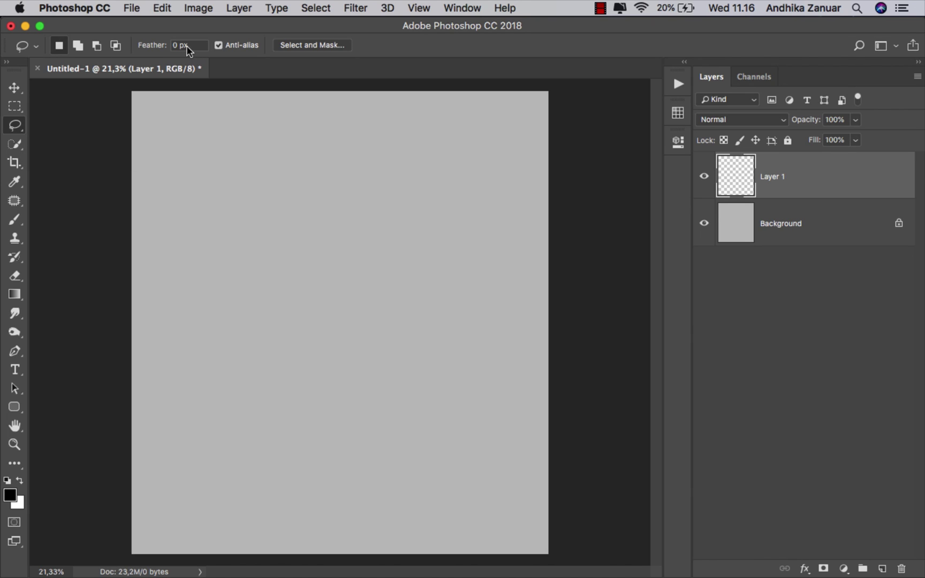
left_click(163, 49)
key("Return")
left_click_drag(320, 378, 363, 378)
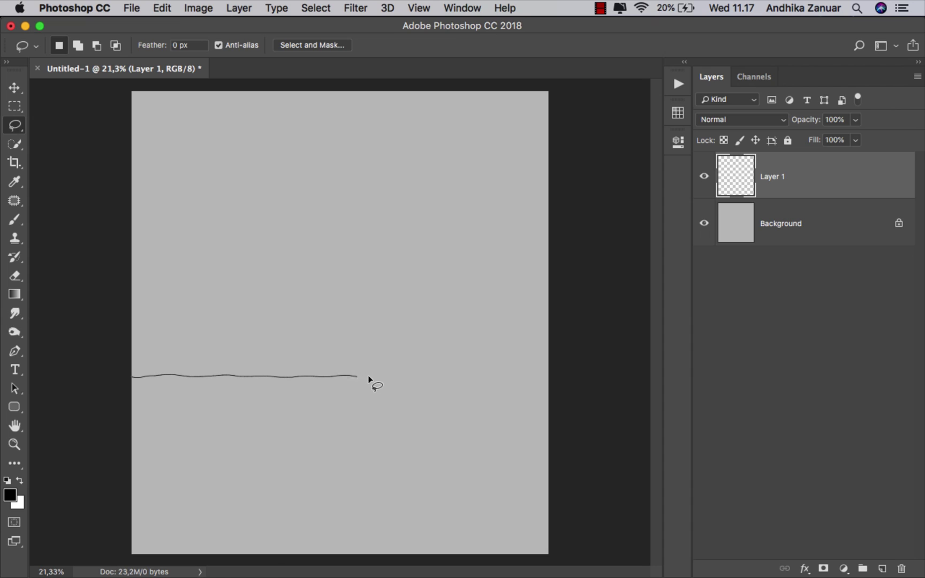
mouse_move(510, 379)
left_mouse_down()
mouse_move(559, 380)
mouse_move(561, 540)
mouse_move(550, 558)
mouse_move(129, 558)
mouse_move(115, 491)
mouse_move(113, 381)
left_mouse_up()
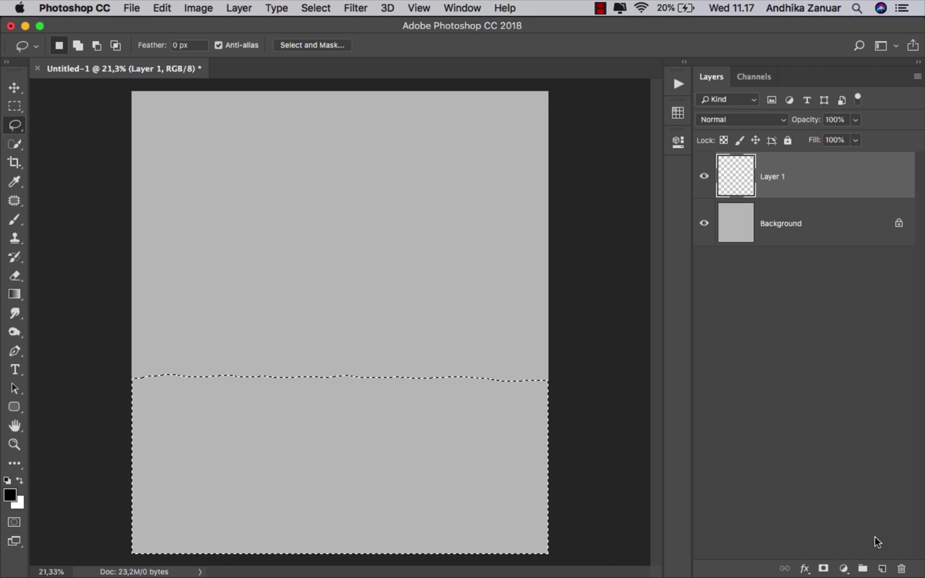
- Fill the selected lower area with a black (000000) Solid Color fill layer
left_click(845, 568)
left_click(861, 292)
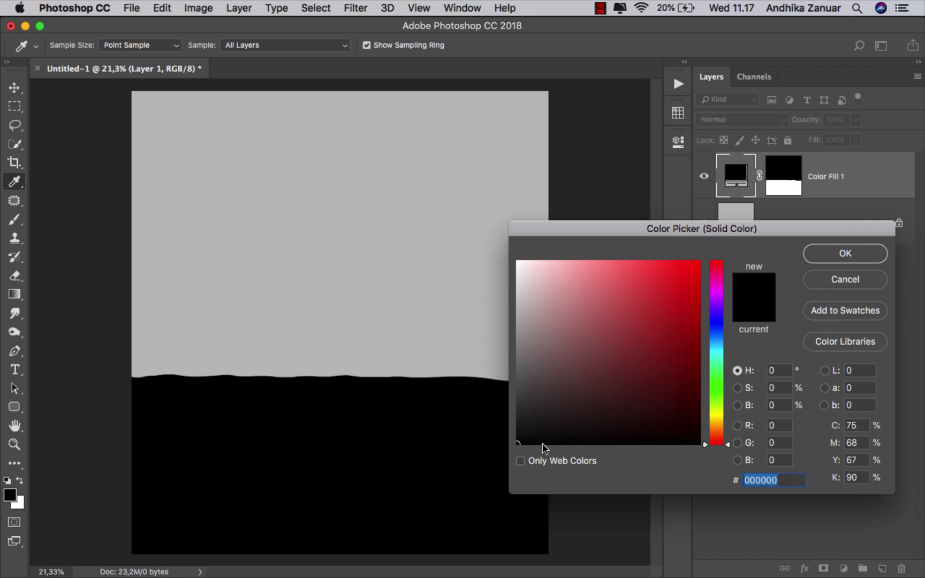
left_click(827, 255)
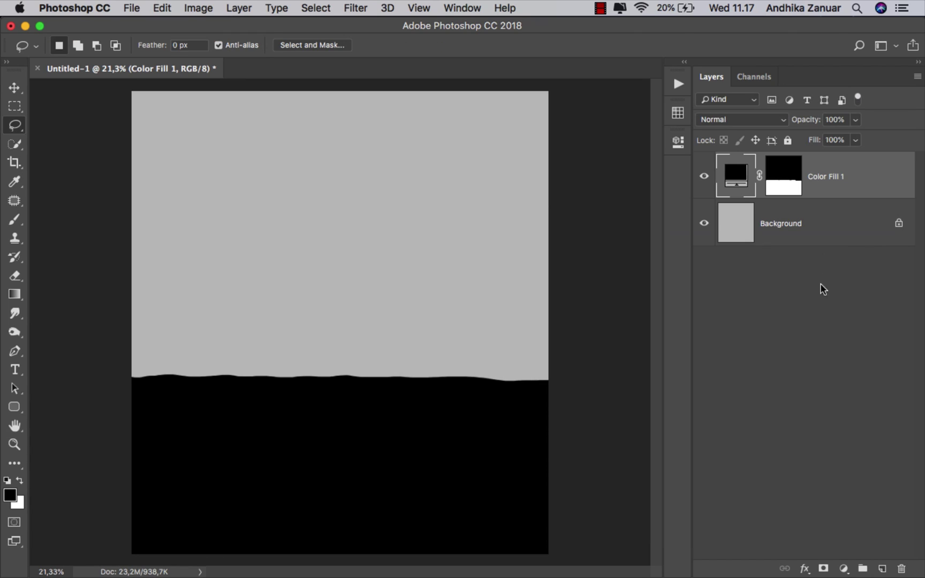
left_click(15, 89)
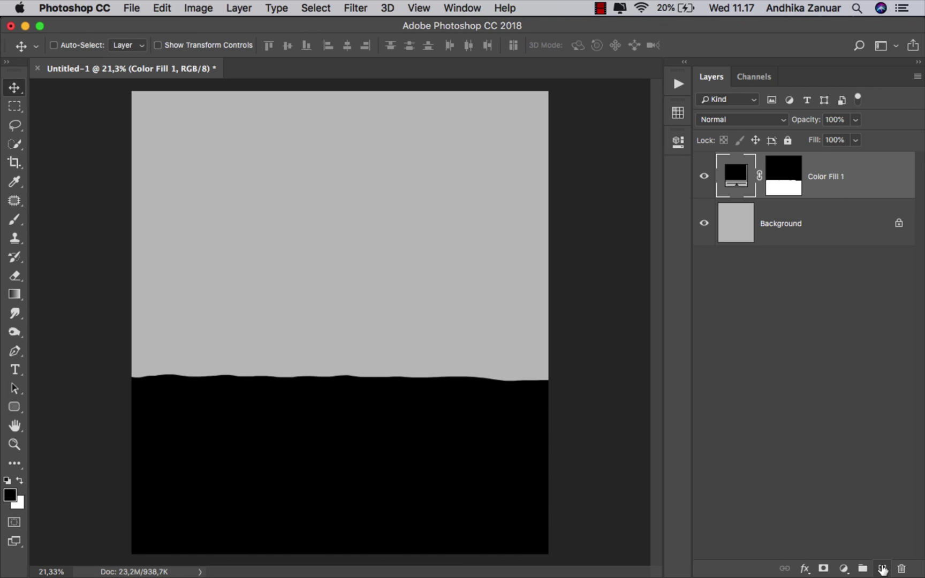
- On a new layer, lasso a wavy horizontal band across the full canvas width, starting slightly above the black area's upper edge
left_click(882, 569)
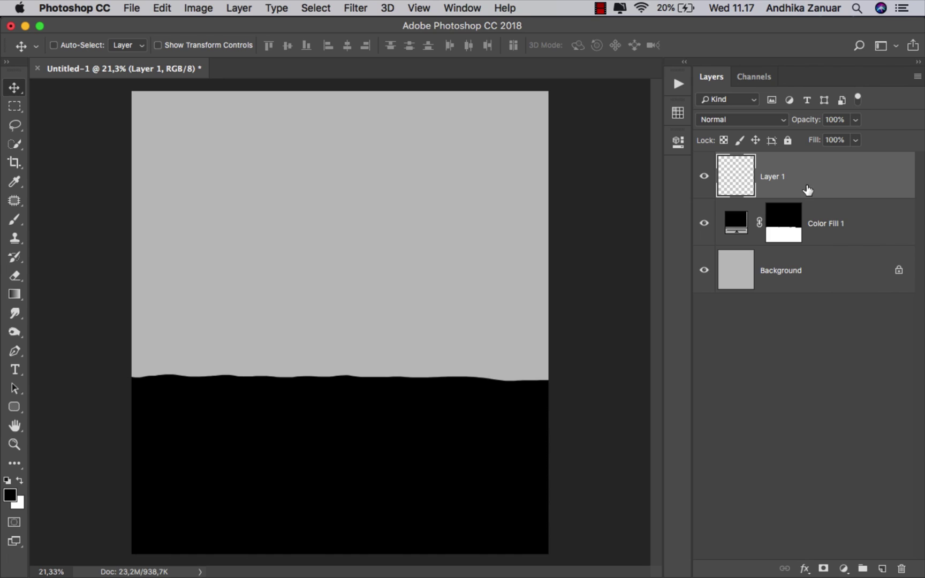
left_click(15, 126)
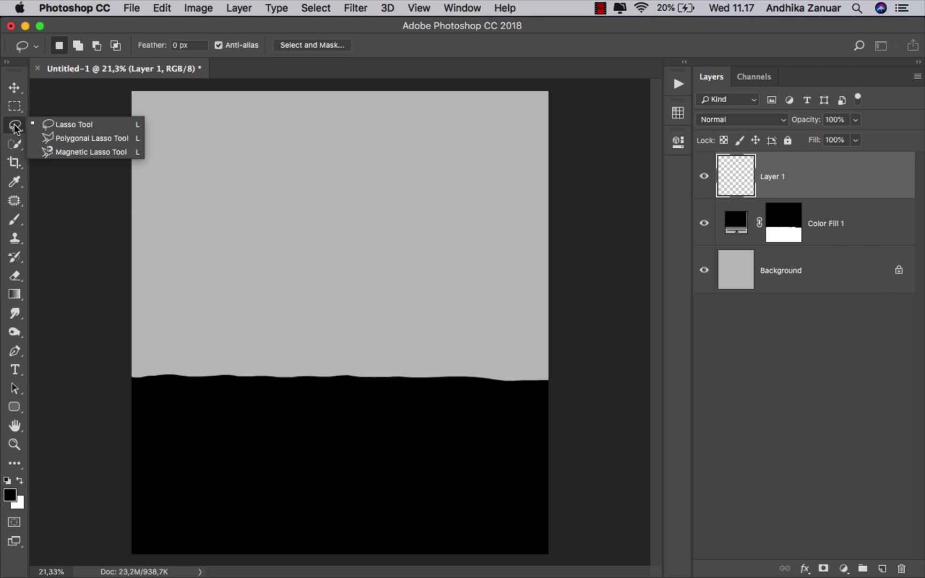
left_click(61, 127)
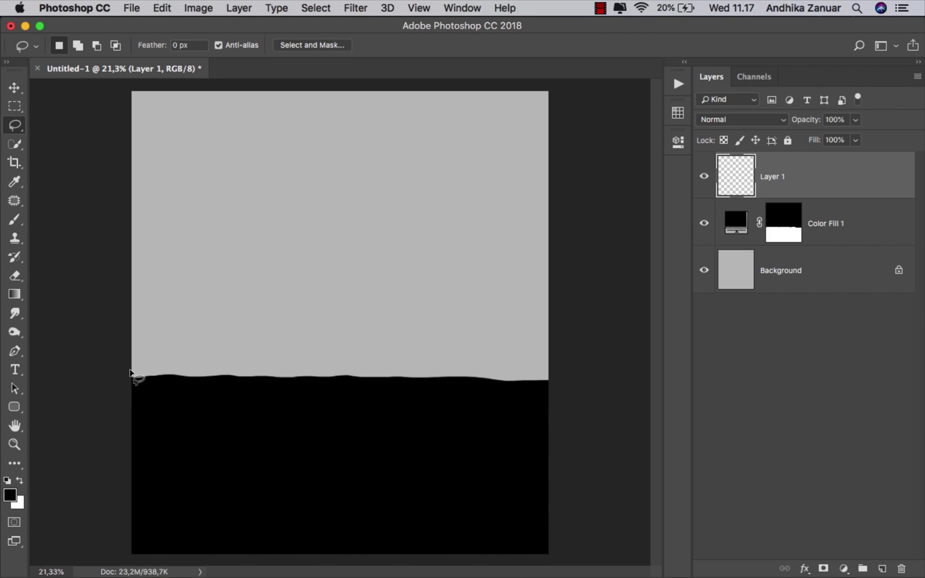
mouse_move(127, 372)
left_mouse_down()
mouse_move(532, 372)
mouse_move(556, 375)
mouse_move(560, 413)
mouse_move(159, 430)
mouse_move(122, 422)
mouse_move(125, 383)
left_mouse_up()
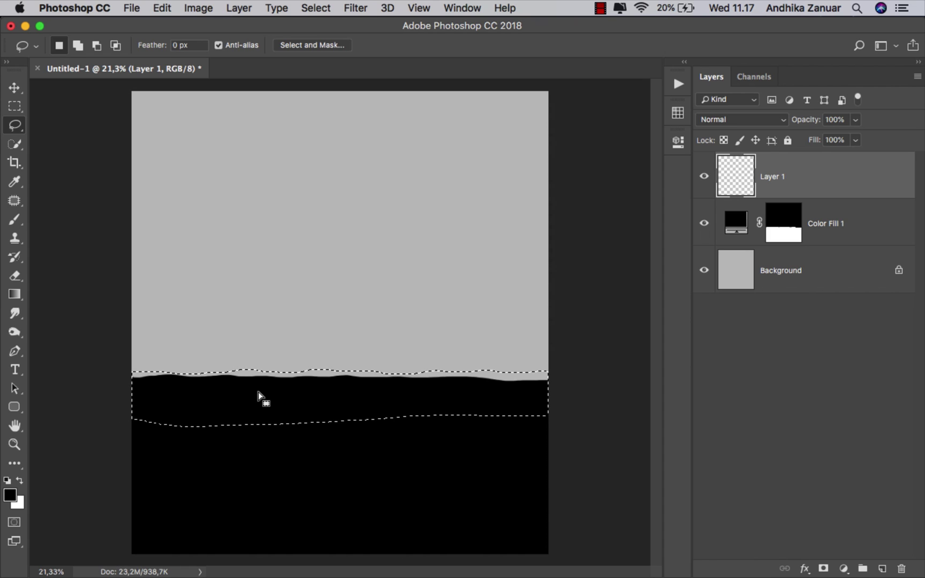
- Fill the band with a dark brown (2f2401) Solid Color layer and place it beneath the black fill layer
left_click(842, 567)
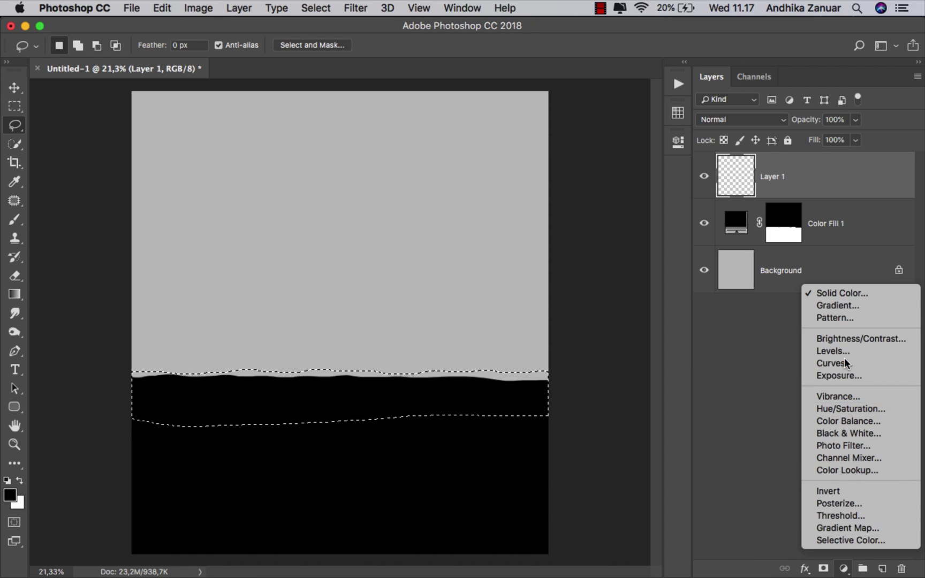
left_click(855, 298)
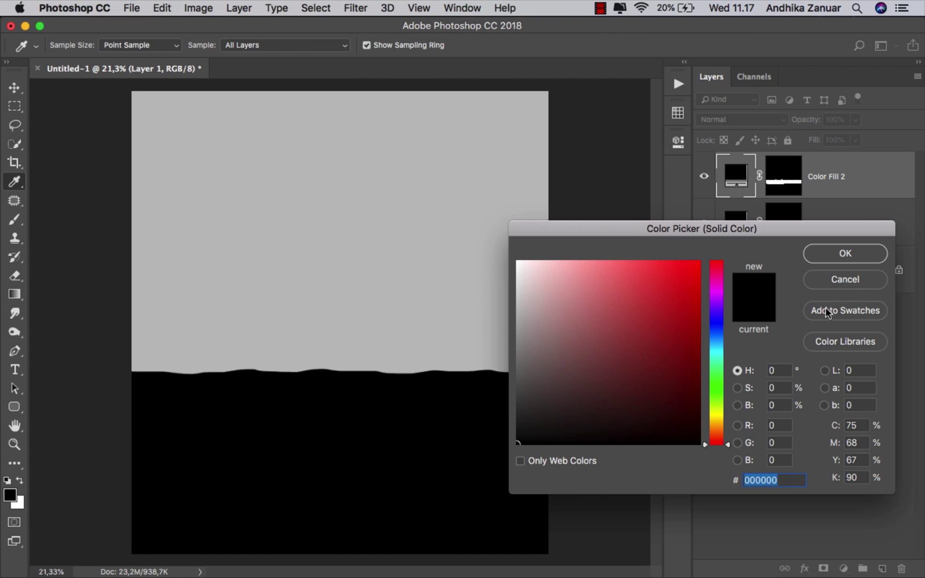
left_click(718, 421)
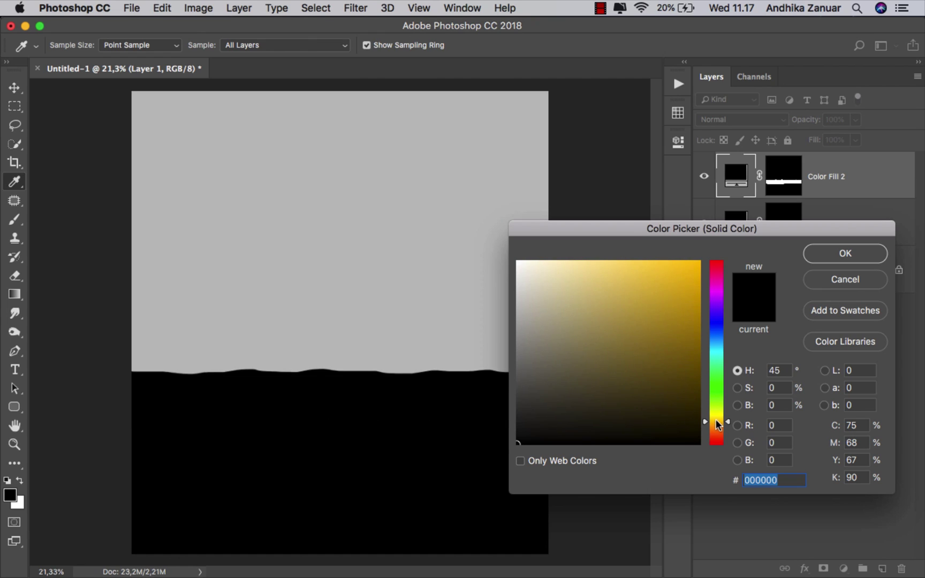
left_click_drag(692, 407, 695, 411)
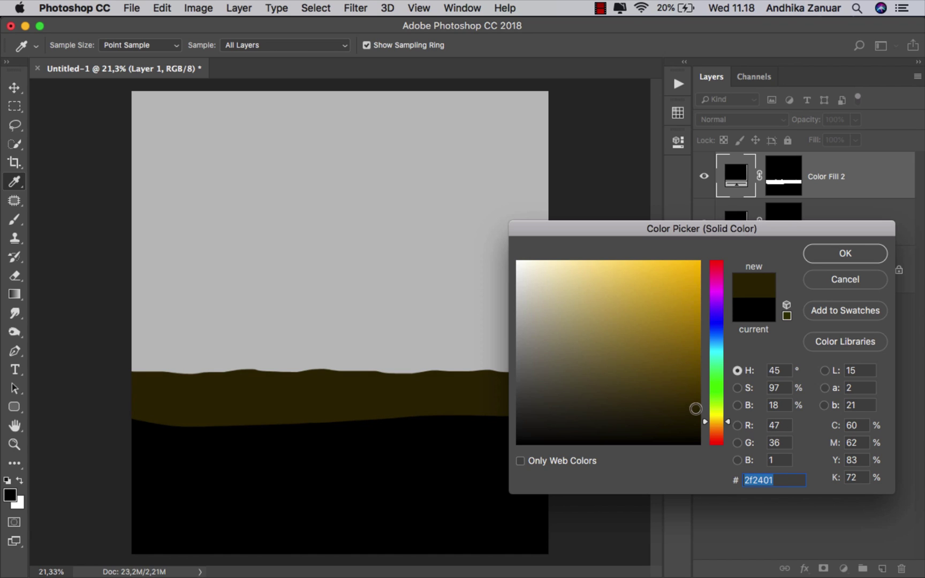
left_click(838, 258)
left_click_drag(832, 190, 829, 227)
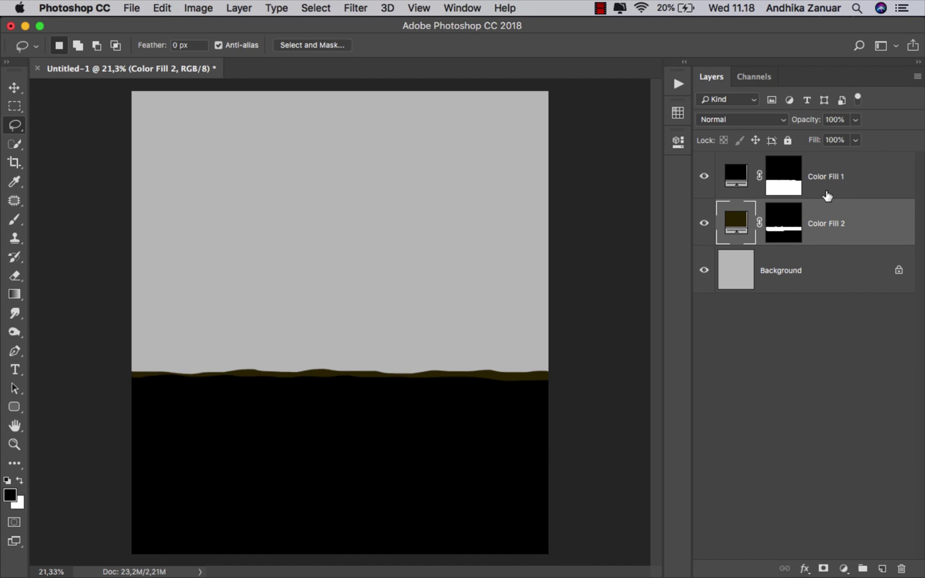
left_click(14, 88)
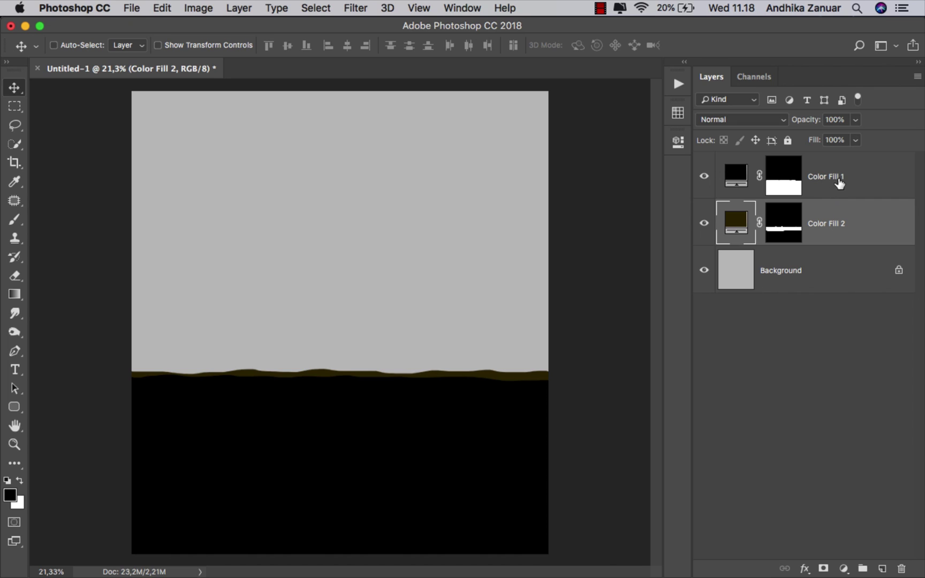
- Add a new layer above the black fill layer and choose the textured 90 px tip for the Brush tool
left_click(839, 183)
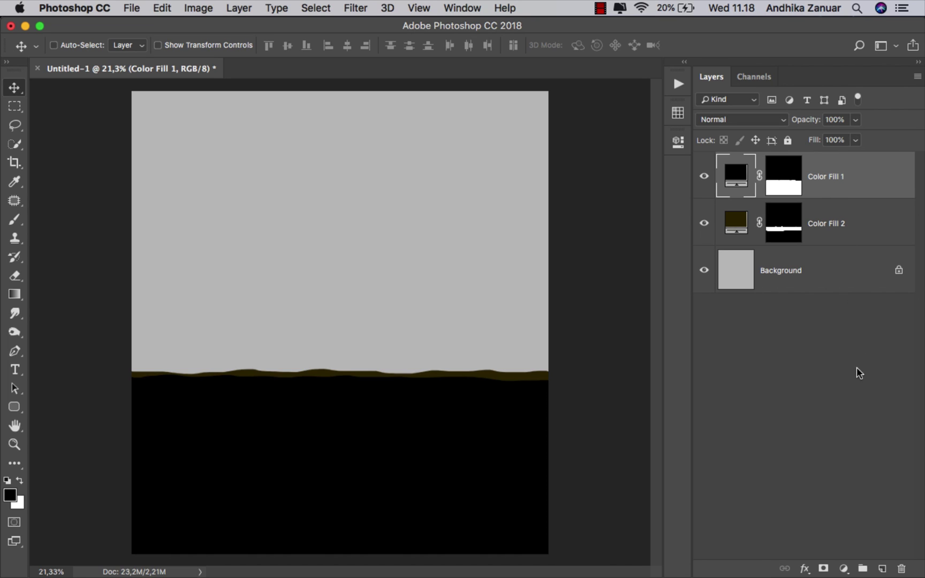
left_click(881, 567)
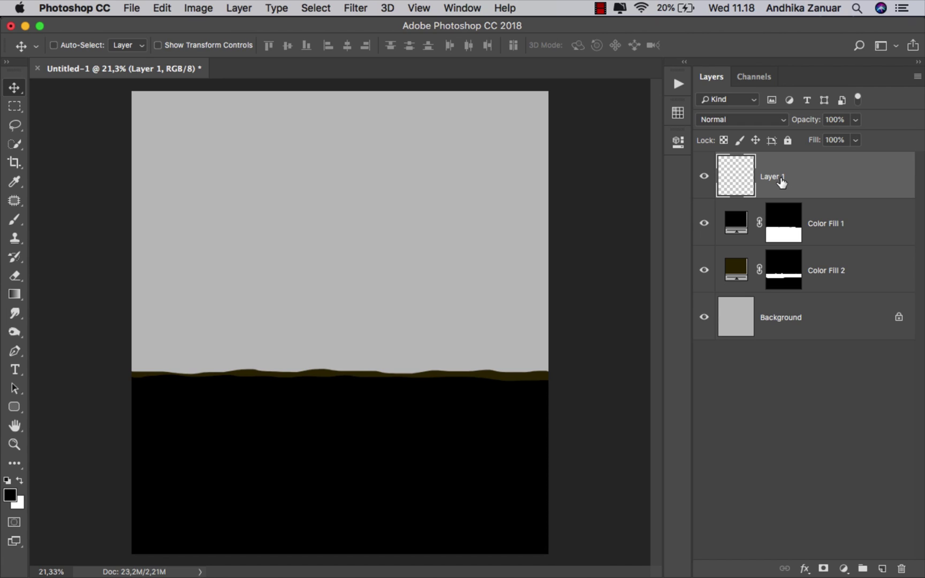
left_click_drag(18, 224, 73, 222)
left_click(73, 222)
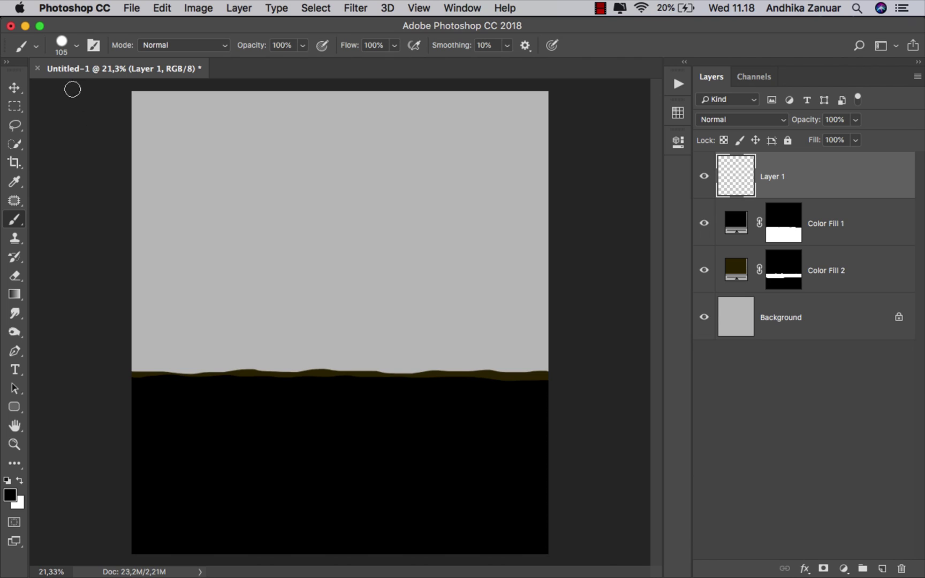
left_click(64, 54)
left_click_drag(175, 175, 173, 252)
left_click(130, 232)
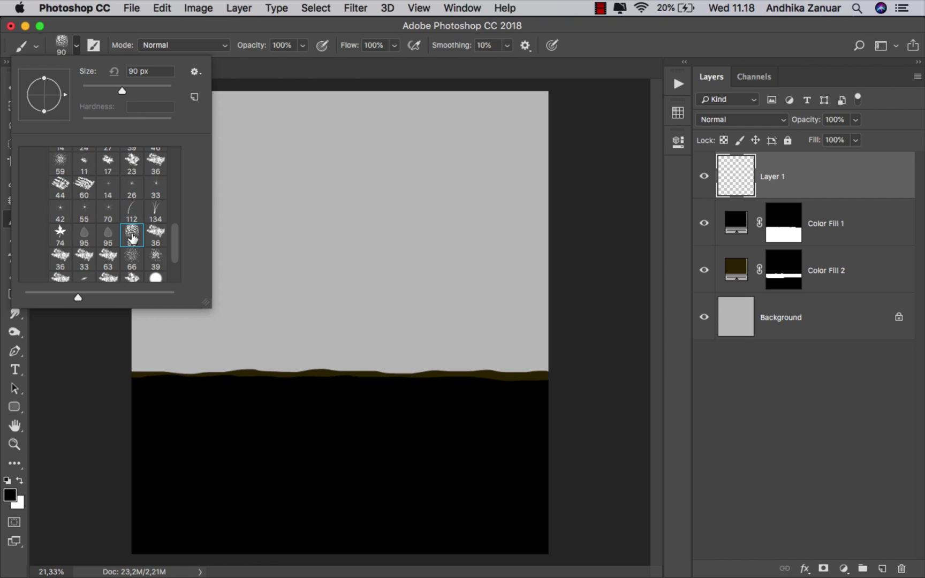
- Enlarge the textured brush to 1700 px
left_click(277, 29)
key("bracketright")
key("bracketright")
key("bracketright")
key("bracketright")
key("bracketright")
key("bracketright")
key("bracketright")
key("bracketright")
key("bracketright")
key("bracketright")
key("bracketright")
key("bracketright")
key("bracketright")
key("bracketright")
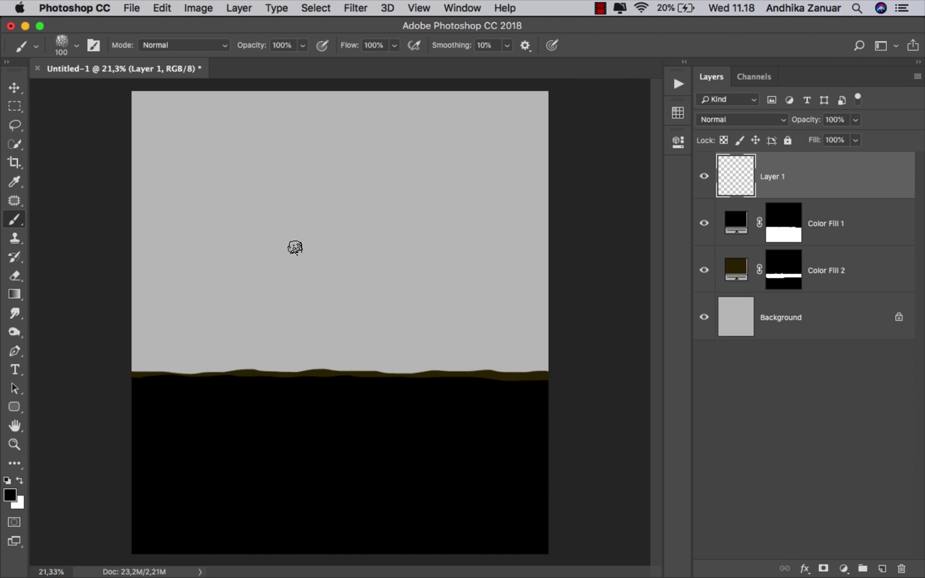
key("bracketright")
key("bracketright")
key("bracketright")
key("bracketright")
key("bracketright")
key("bracketright")
key("bracketright")
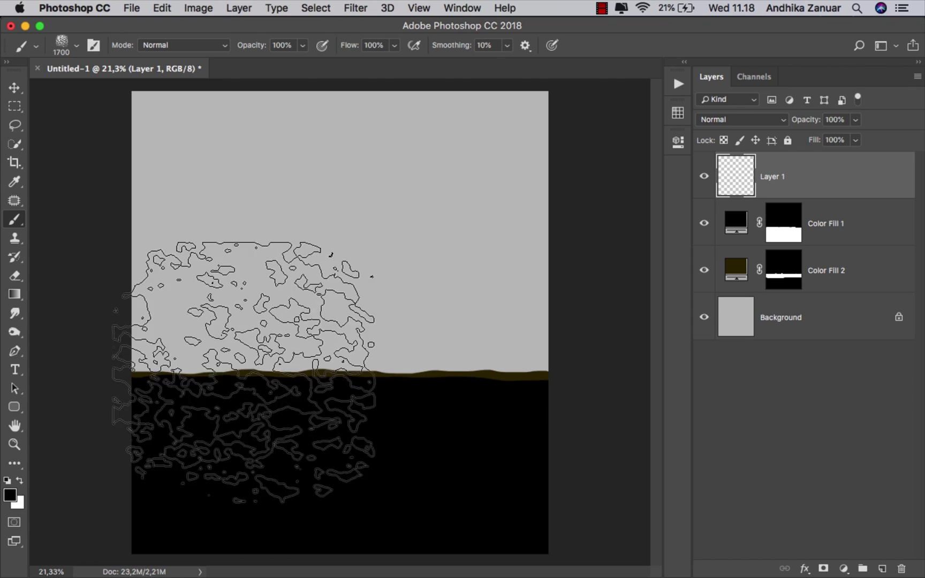
- Set the foreground colour to bright yellow (ffea00) for the Brush tool
left_click(10, 495)
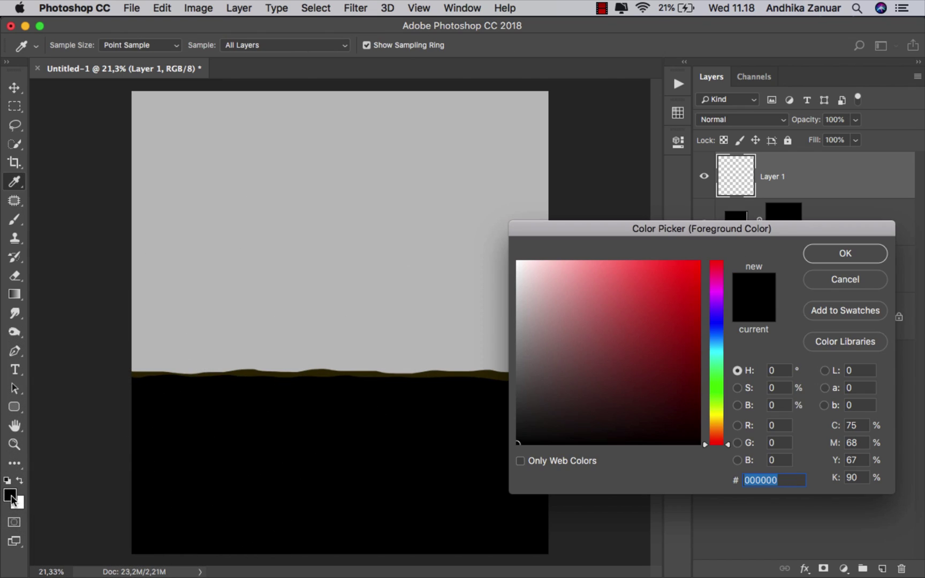
left_click(719, 423)
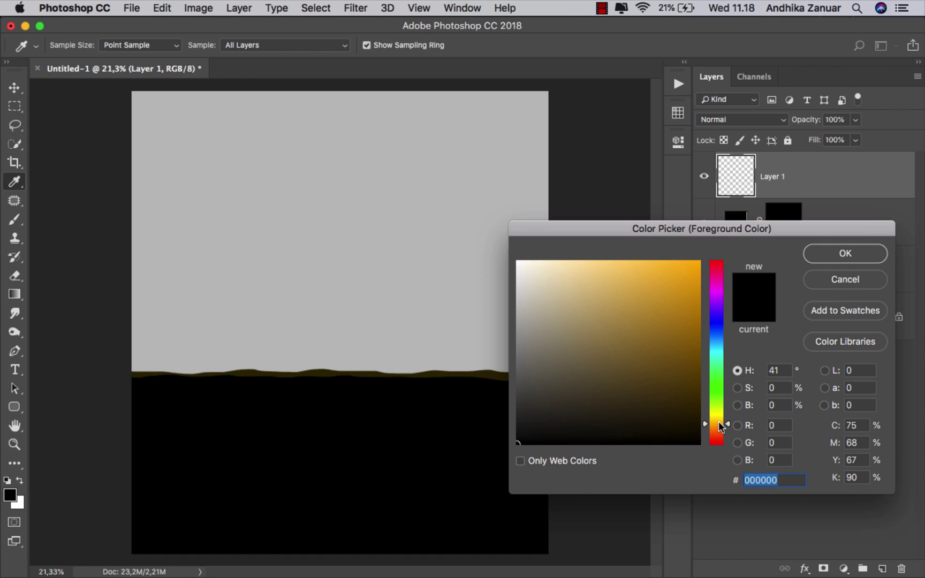
left_click_drag(722, 421, 721, 414)
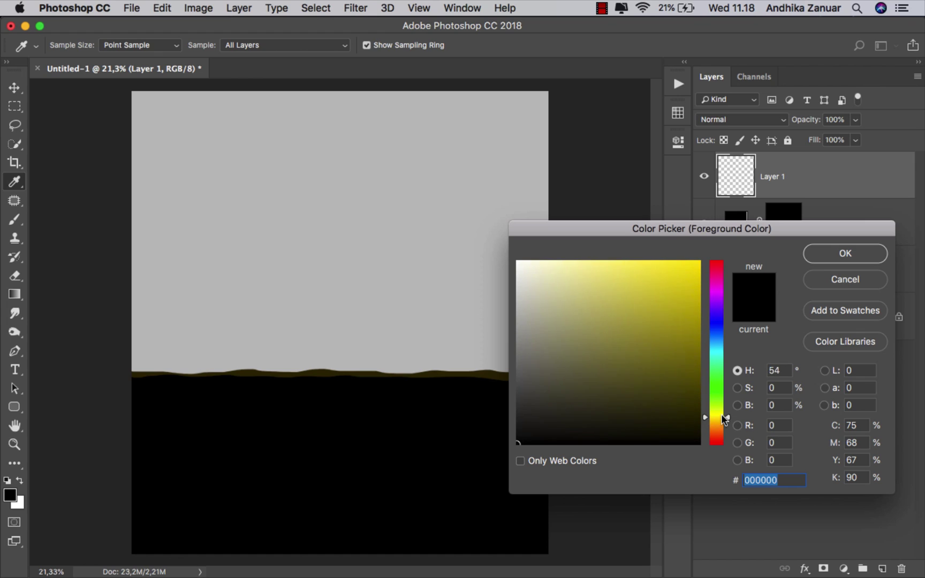
left_click_drag(688, 282, 707, 243)
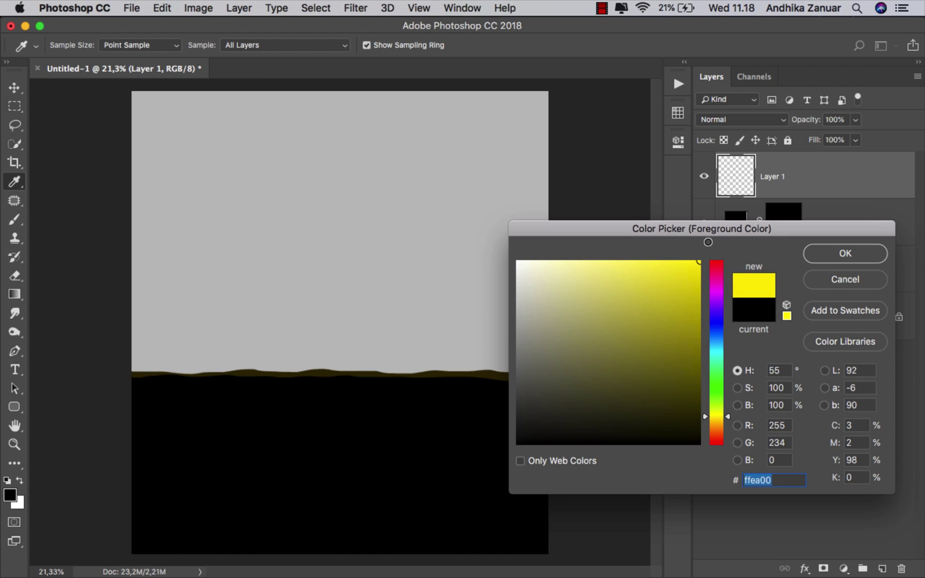
left_click(843, 254)
key("b")
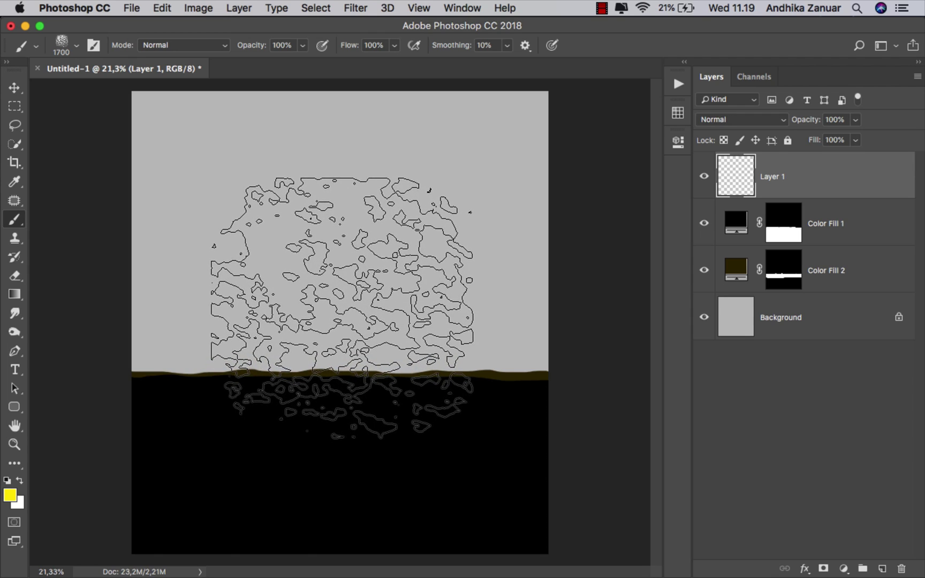
- Stamp the yellow texture once in the middle of the canvas and move it slightly upward
left_click(341, 327)
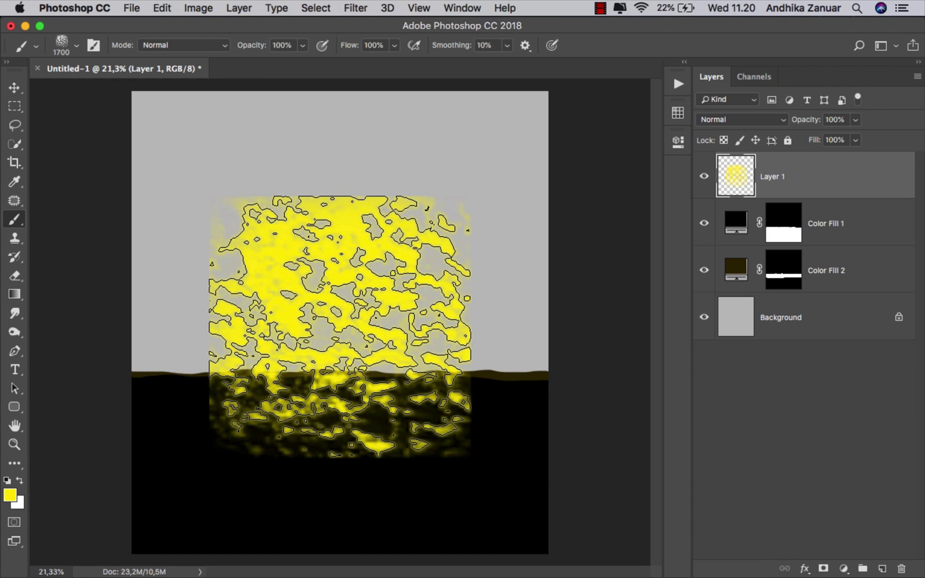
left_click(14, 87)
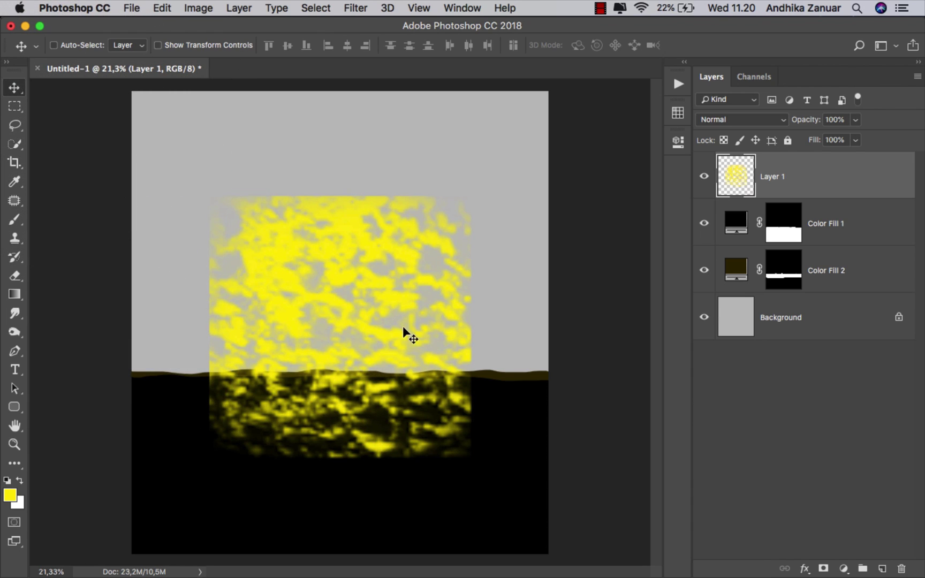
mouse_move(355, 335)
left_mouse_down()
mouse_move(350, 303)
mouse_move(352, 333)
mouse_move(364, 330)
left_mouse_up()
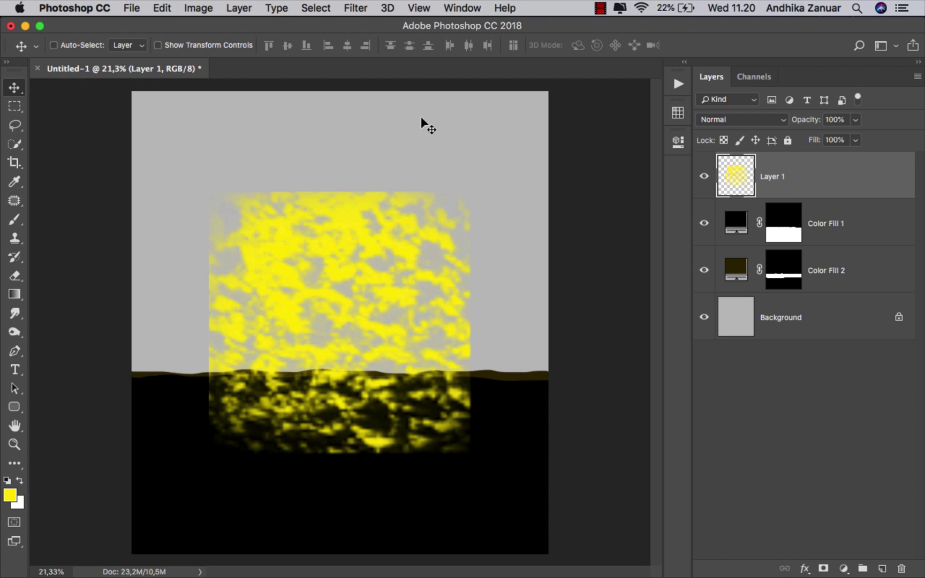
- Apply a Motion Blur with an angle of -35° and a distance of 1000 pixels to the yellow texture layer
left_click(356, 8)
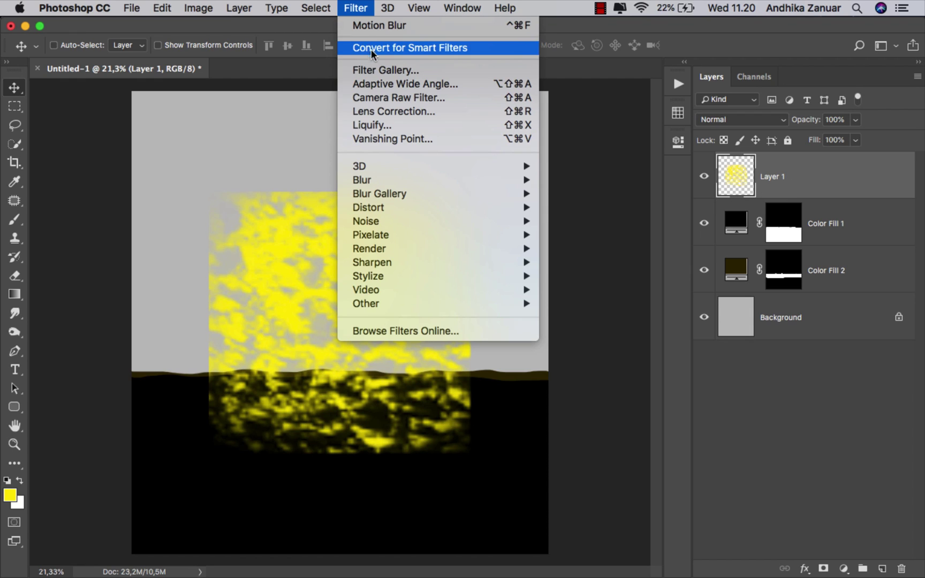
mouse_move(422, 182)
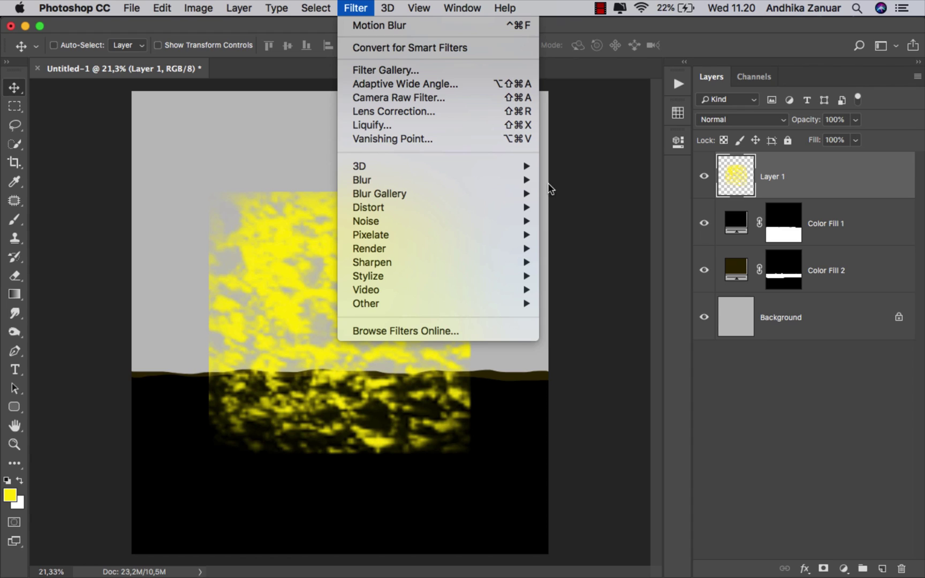
mouse_move(528, 180)
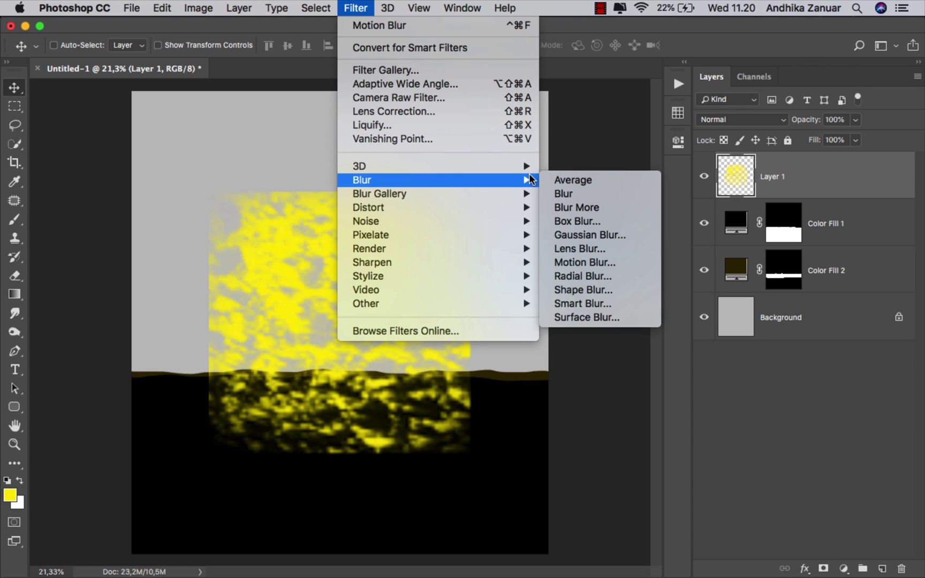
left_click(605, 263)
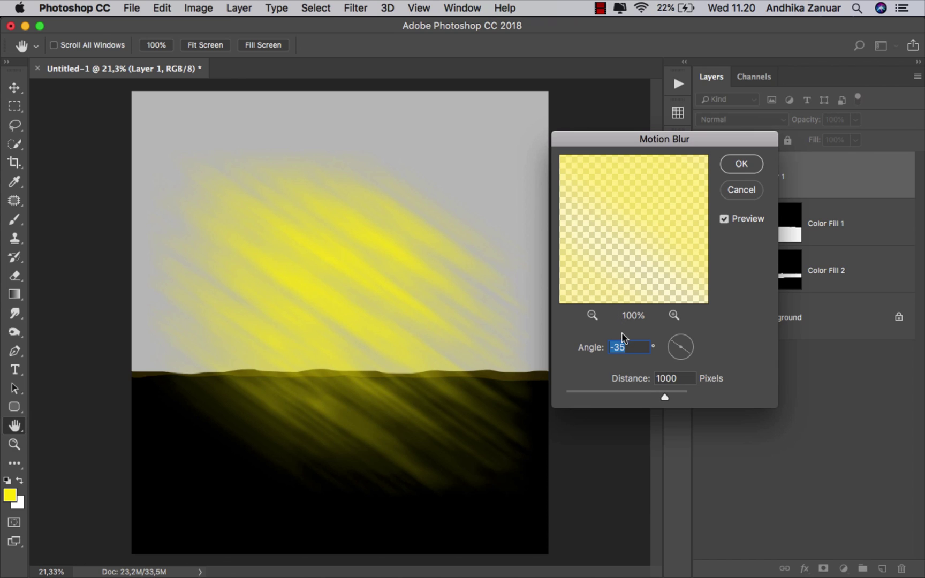
left_click(637, 347)
double_click(677, 374)
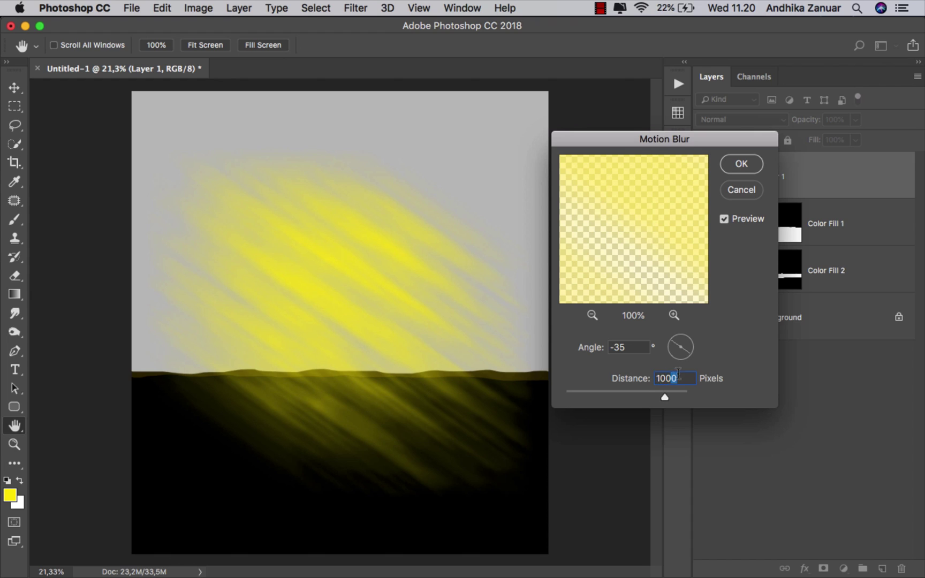
left_click(724, 219)
left_click(724, 219)
left_click(740, 166)
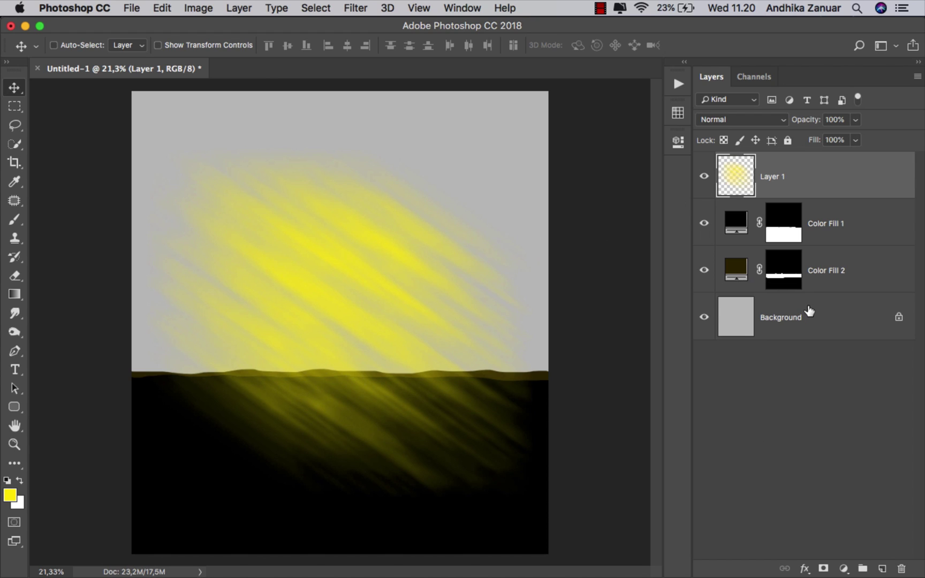
- Add a black solid colour fill layer directly above the grey background
left_click(811, 313)
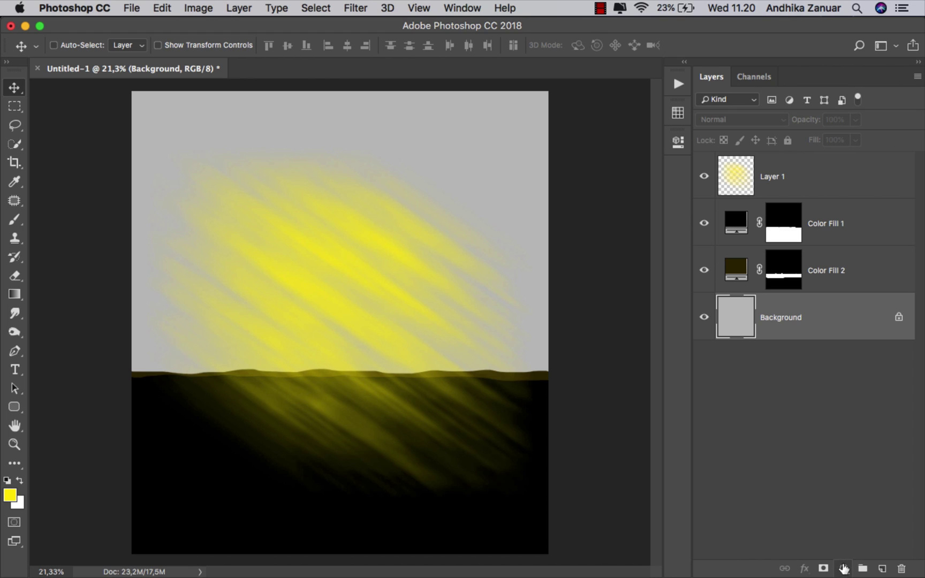
left_click(844, 568)
left_click(844, 293)
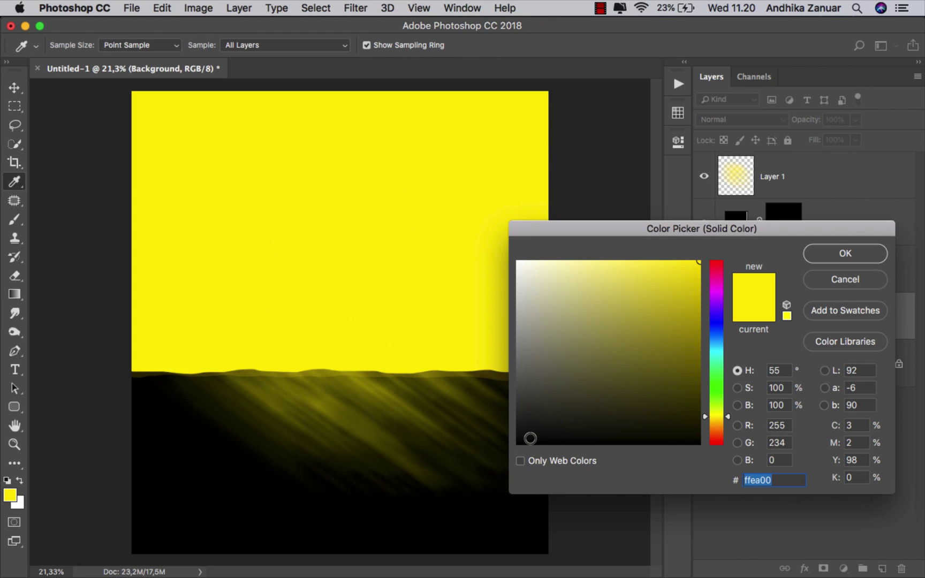
left_click_drag(529, 439, 518, 458)
left_click(845, 253)
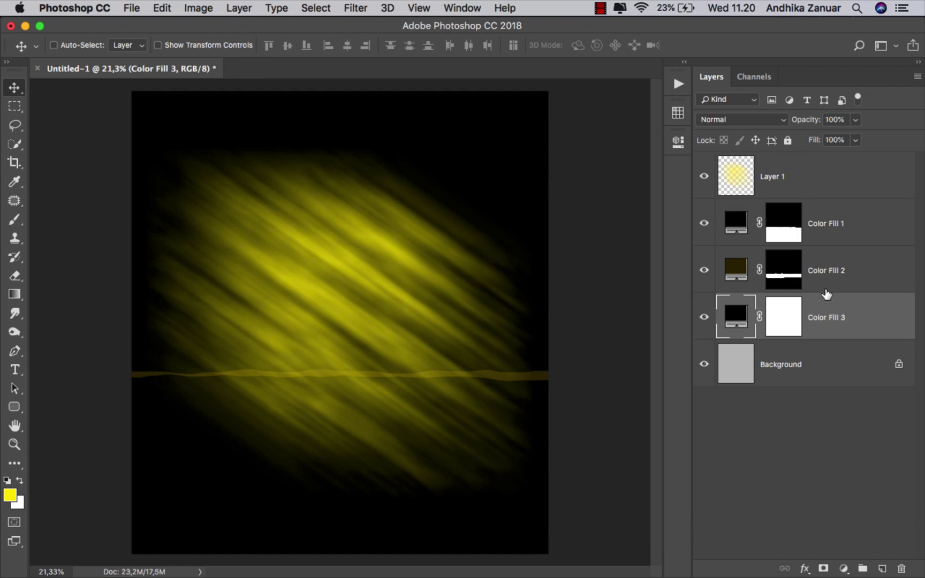
- Move the yellow streak layer below the brown edge layer and flip it horizontally with Free Transform
left_click(795, 181)
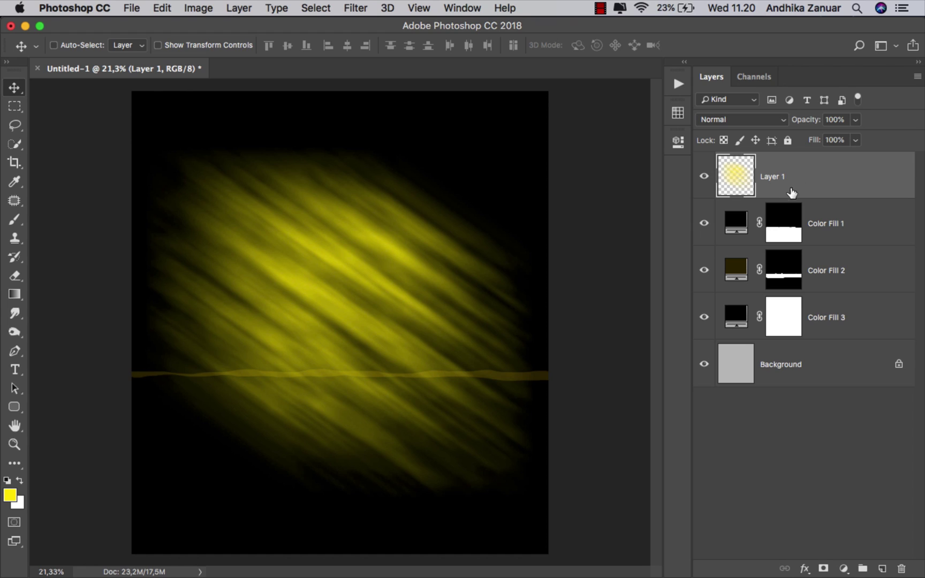
left_click_drag(795, 182, 786, 274)
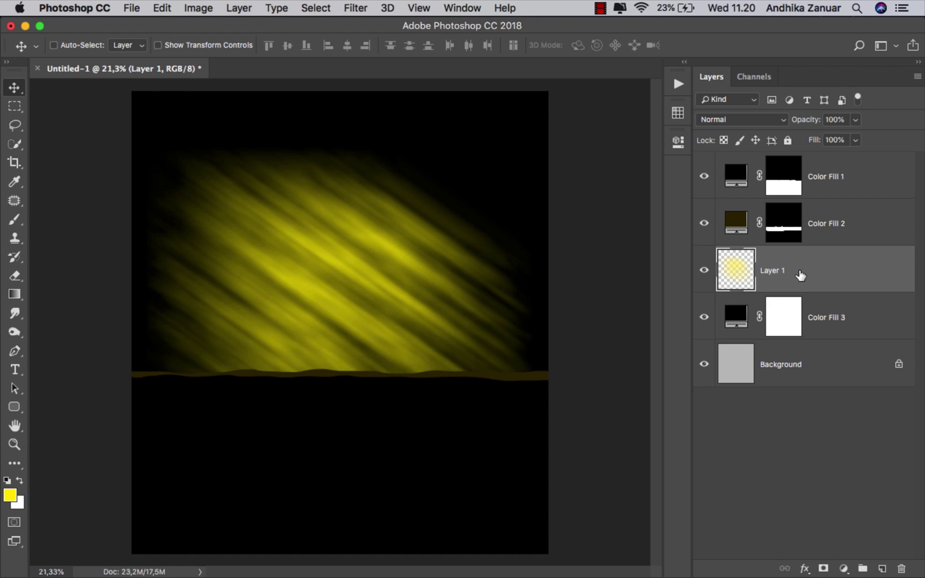
key("super+t")
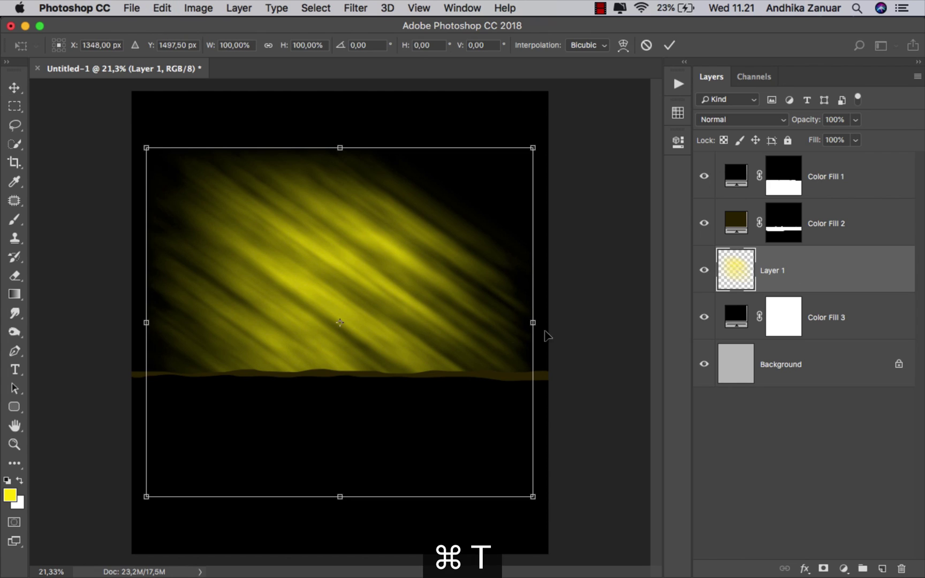
right_click(428, 304)
left_click(495, 485)
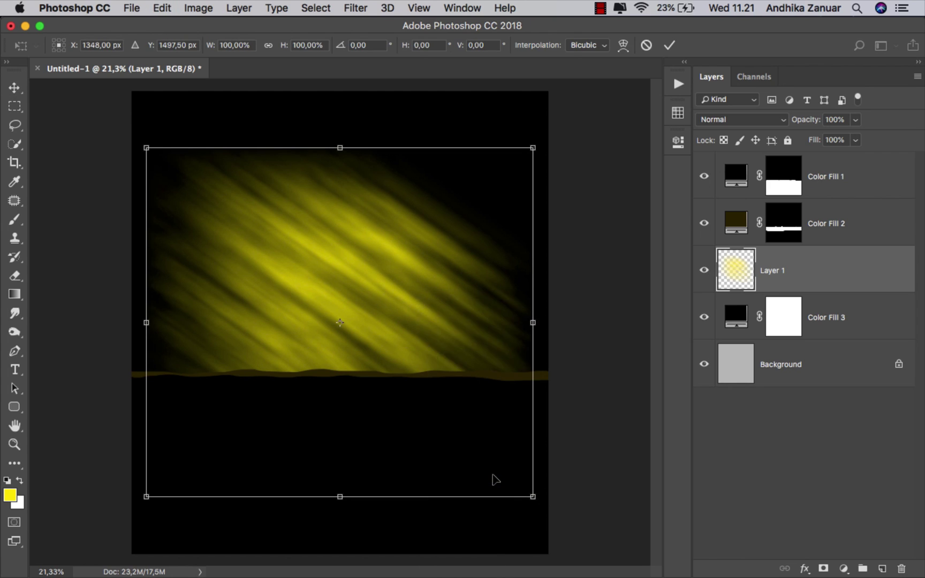
scroll(493, 475, "down", 2)
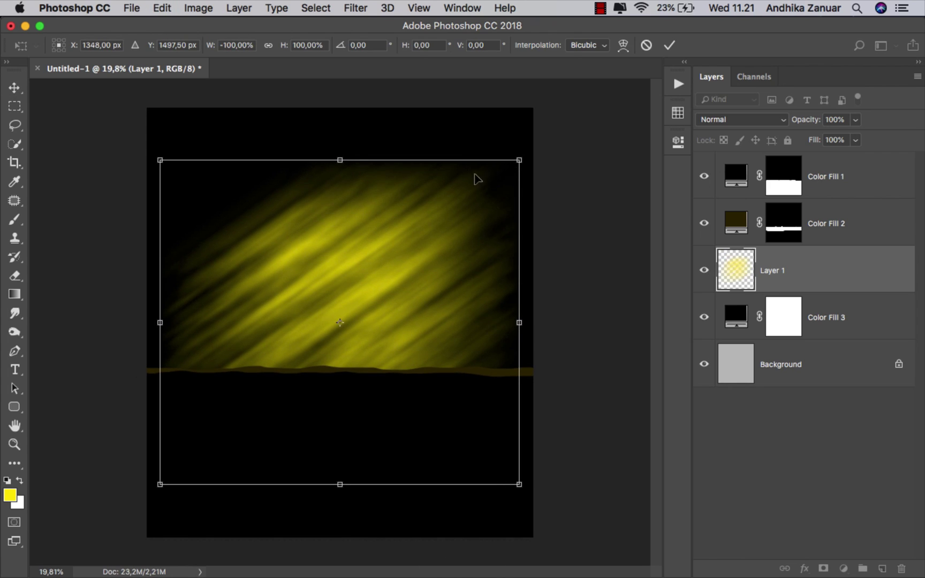
- Enlarge the flipped streaks to about 133% width and 140% height, covering the area above the ground, and apply the transform
left_click_drag(338, 160, 338, 108)
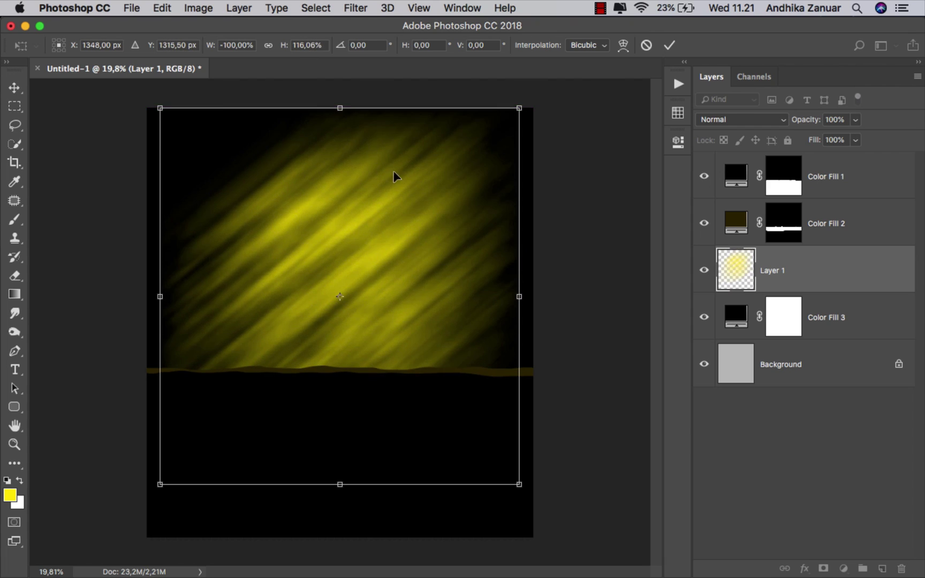
left_click_drag(517, 294, 534, 295)
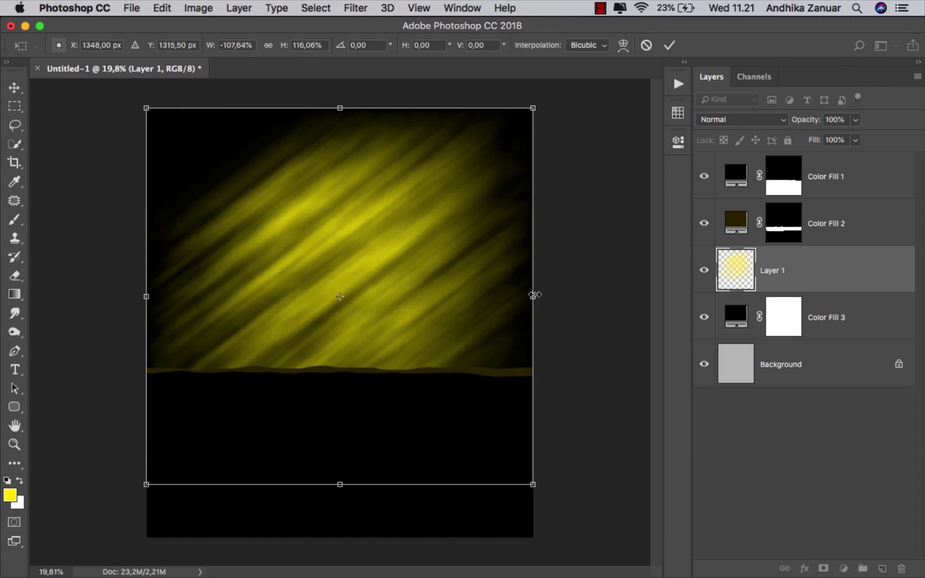
left_click_drag(533, 108, 632, 58)
left_click_drag(648, 47, 591, 94)
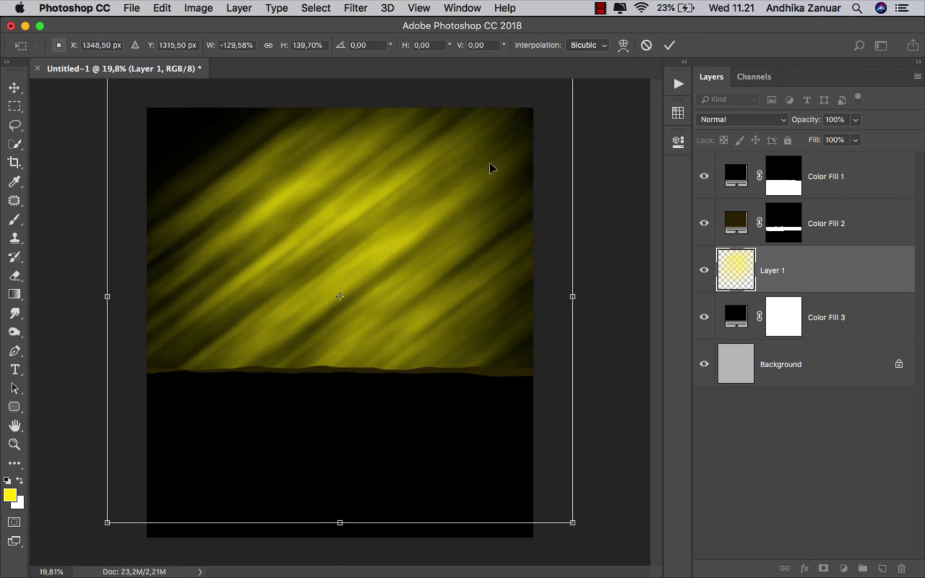
mouse_move(109, 298)
left_mouse_down()
mouse_move(81, 297)
mouse_move(94, 297)
left_mouse_up()
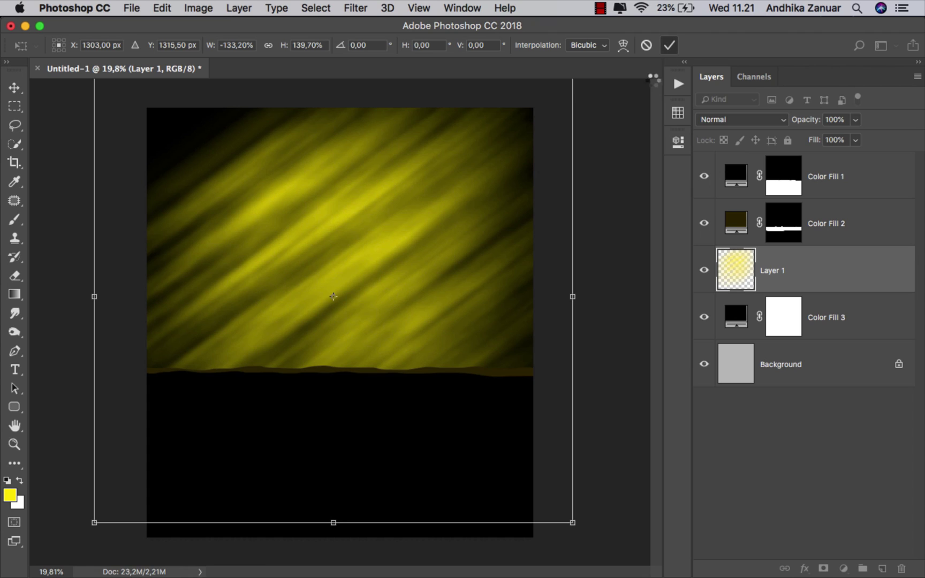
left_click(669, 45)
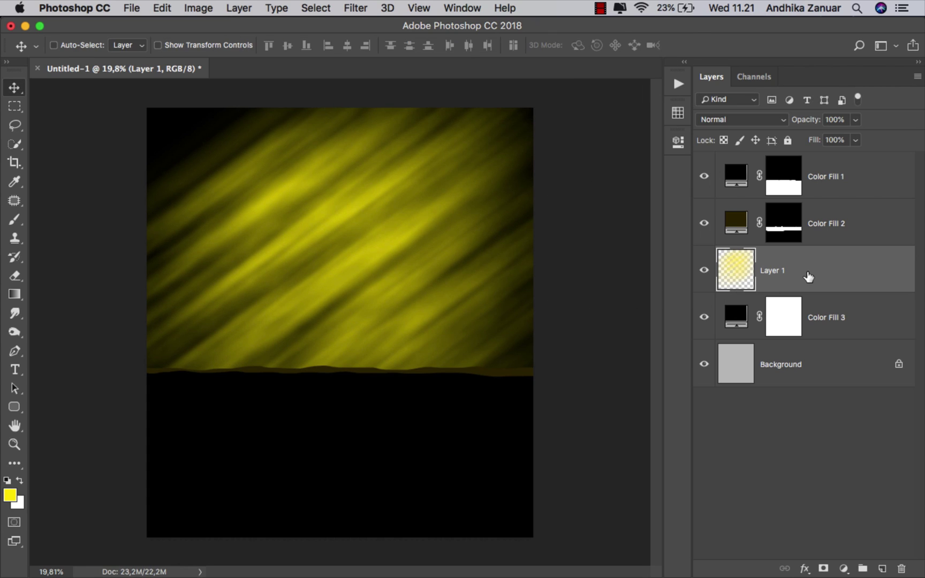
- Duplicate the yellow streak layer and add a white layer mask to the copy
left_click_drag(808, 277, 883, 569)
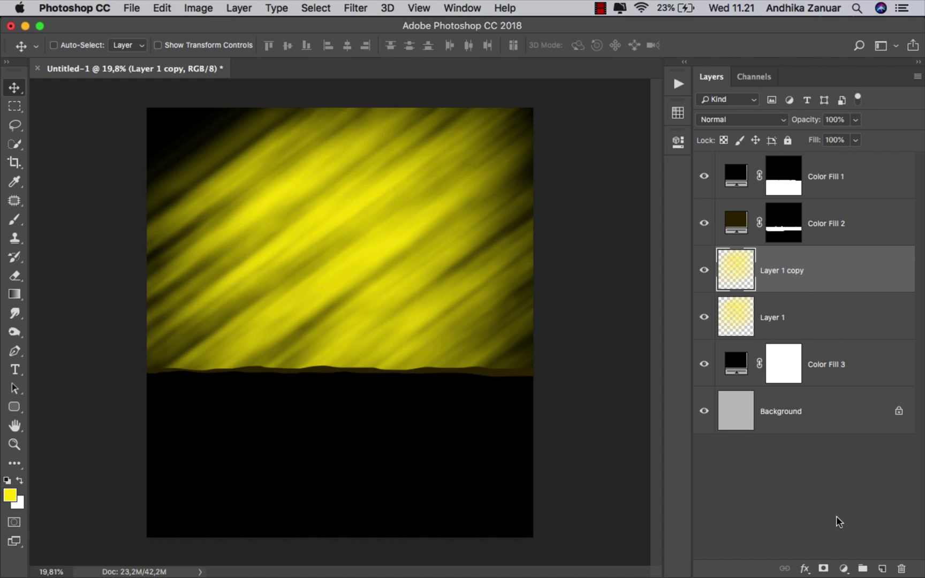
left_click(824, 569)
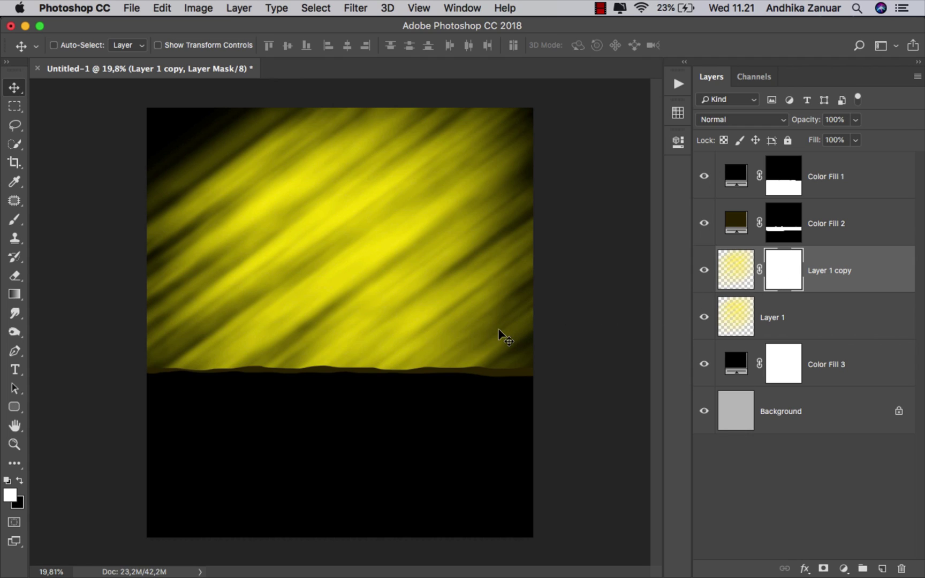
- Set the Gradient tool to a linear foreground-to-transparent gradient with black as foreground and 50% opacity
scroll(495, 334, "up", 1)
left_click_drag(14, 294, 53, 295)
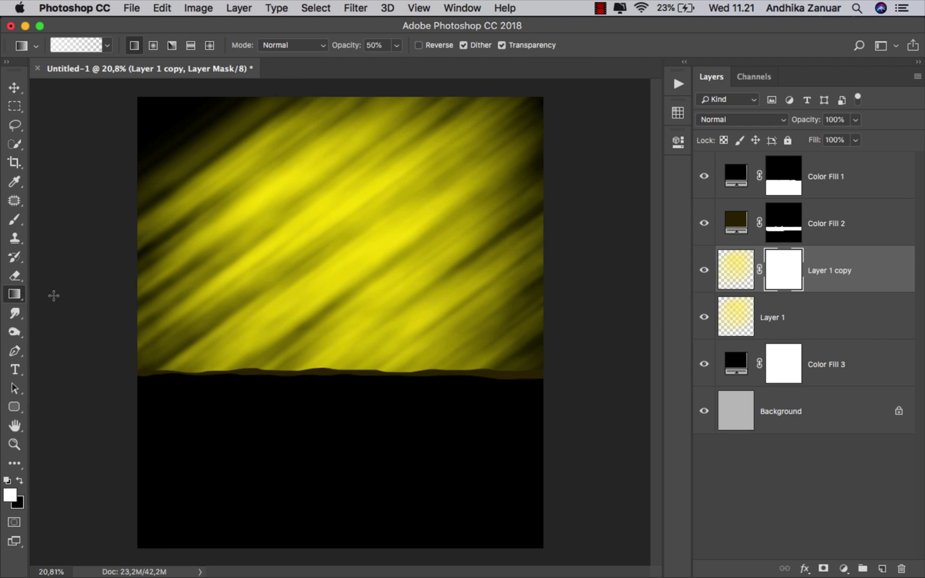
left_click(19, 481)
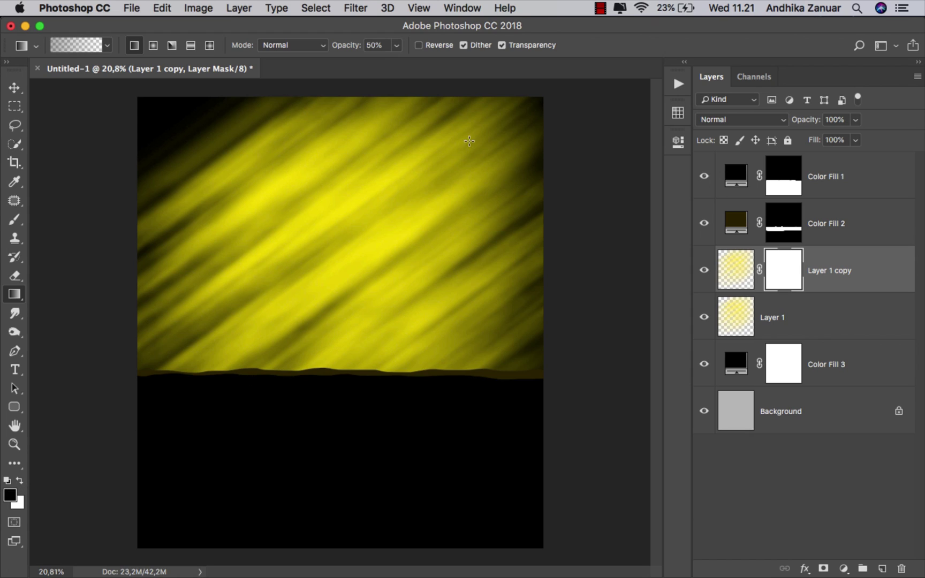
left_click(374, 45)
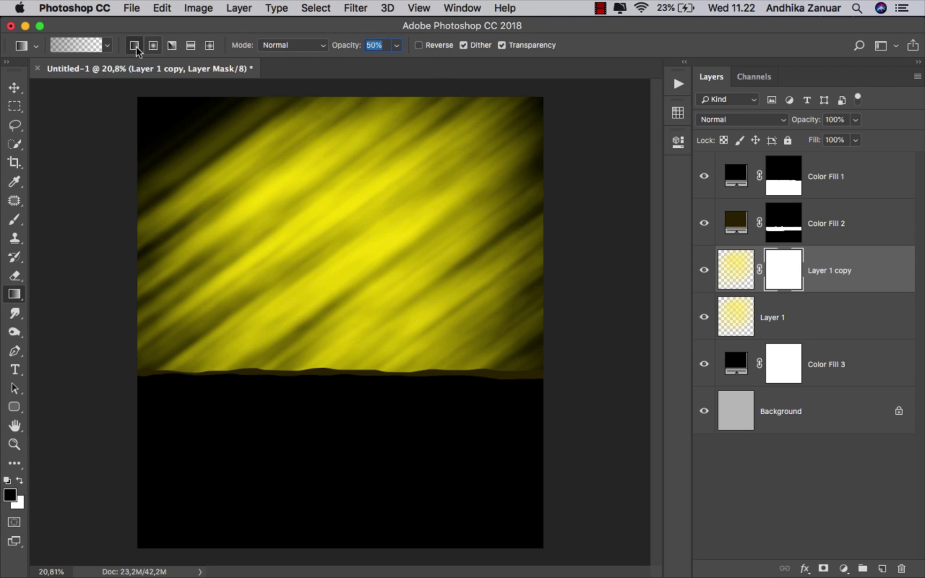
left_click(107, 46)
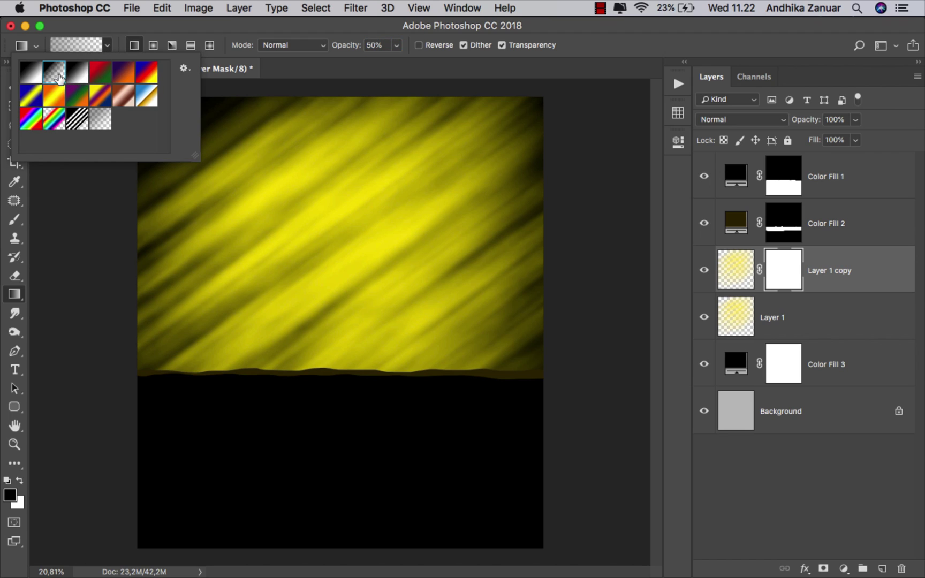
left_click(174, 30)
- Fade the streak copy on its mask with gradients from both sides and the top edge towards the centre, and compare its visibility
left_click_drag(133, 266, 347, 264)
left_click_drag(547, 252, 331, 252)
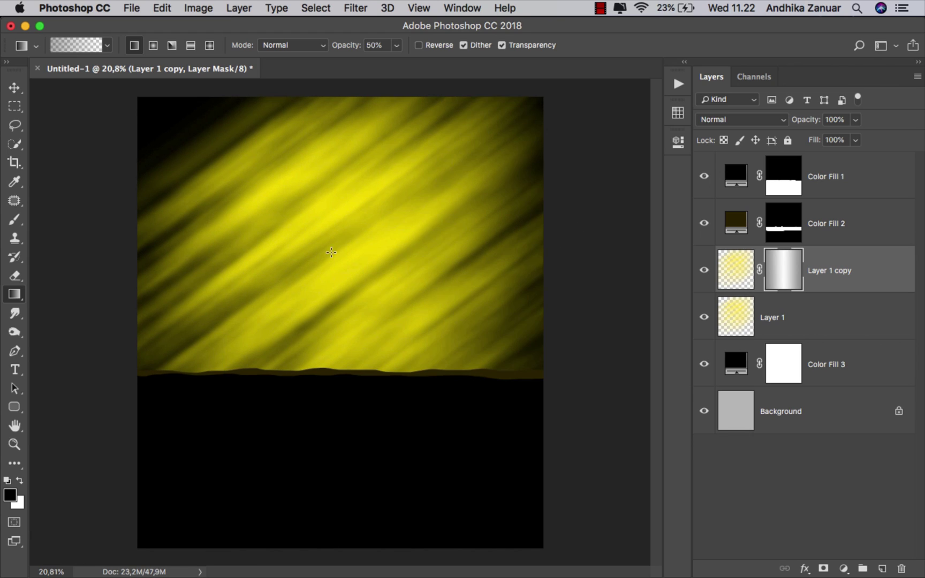
left_click_drag(321, 88, 323, 270)
left_click_drag(104, 269, 302, 265)
left_click_drag(650, 253, 408, 241)
left_click_drag(345, 89, 342, 225)
left_click_drag(584, 262, 355, 263)
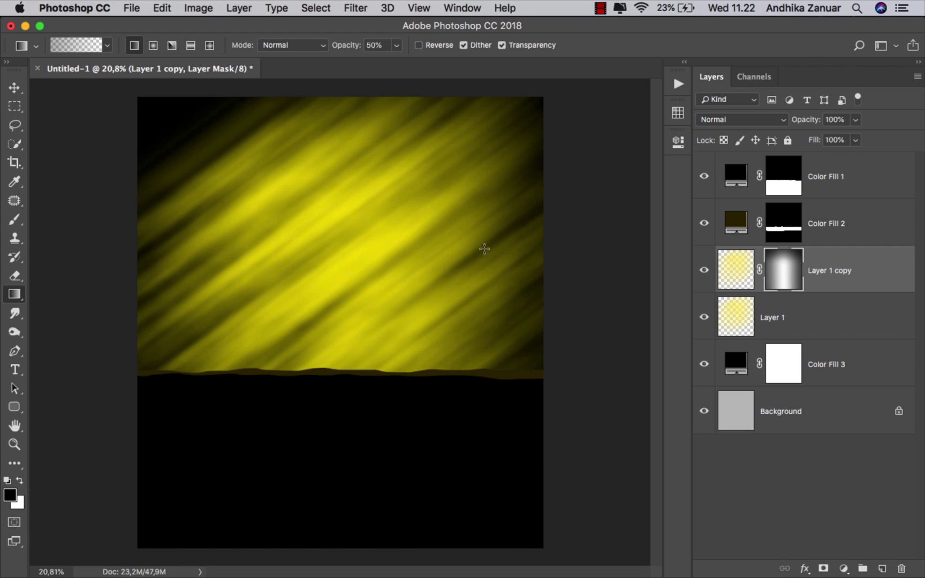
left_click(14, 87)
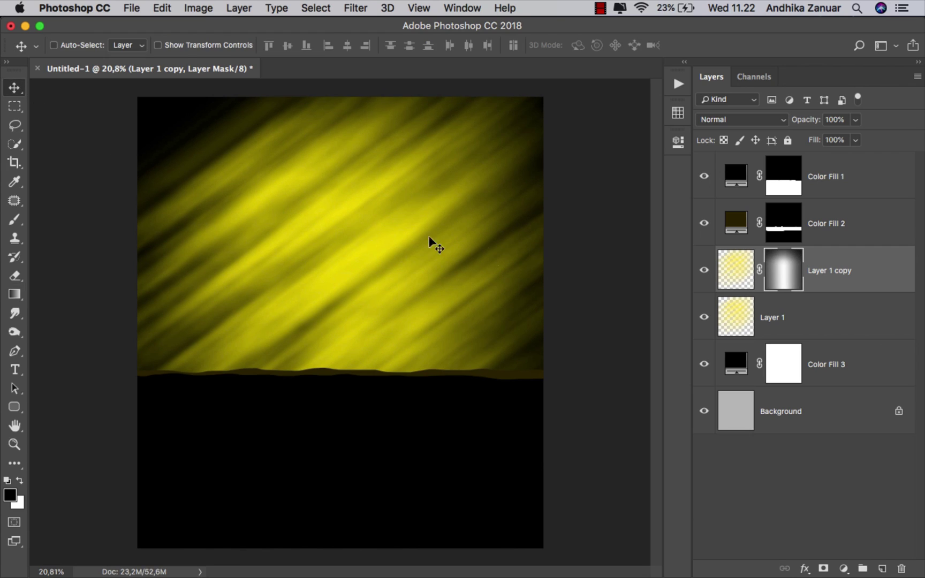
left_click(704, 270)
left_click(704, 270)
- Add a Hue/Saturation adjustment clipped to the original streak layer and set its hue to -9
left_click(793, 314)
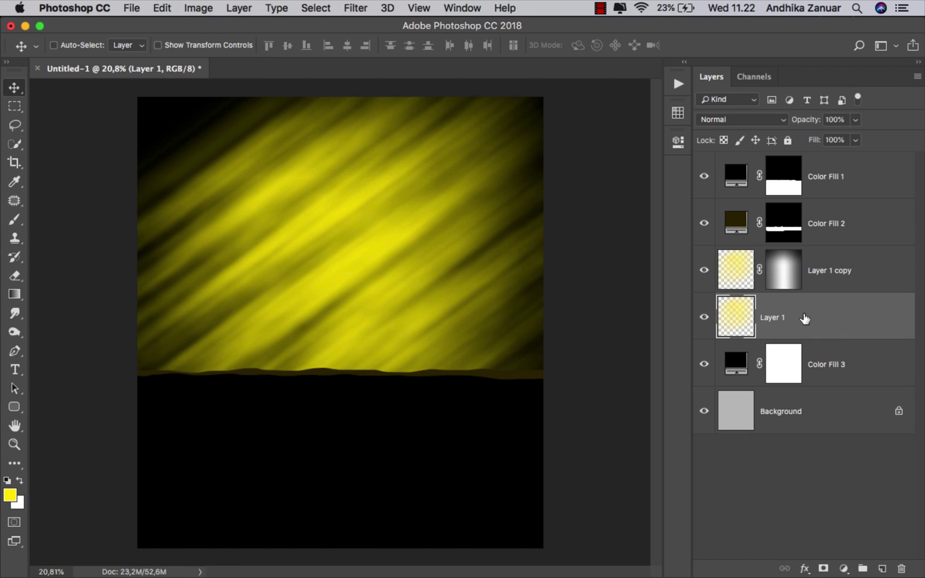
left_click(844, 569)
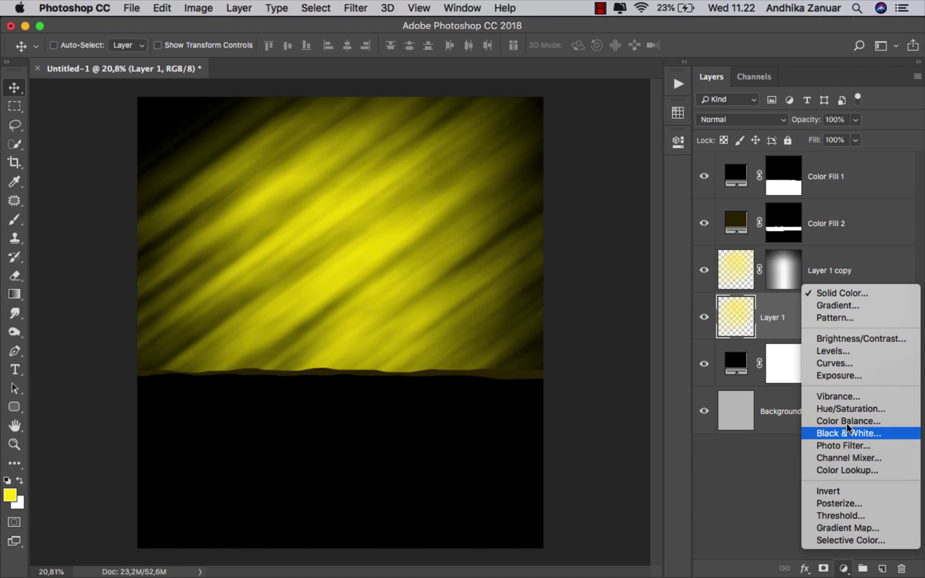
left_click(851, 409)
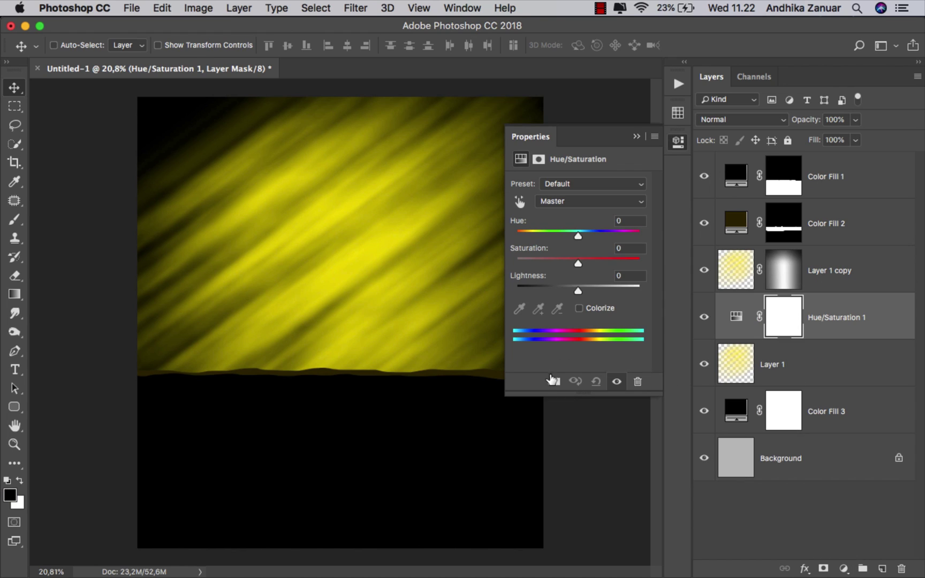
left_click(552, 380)
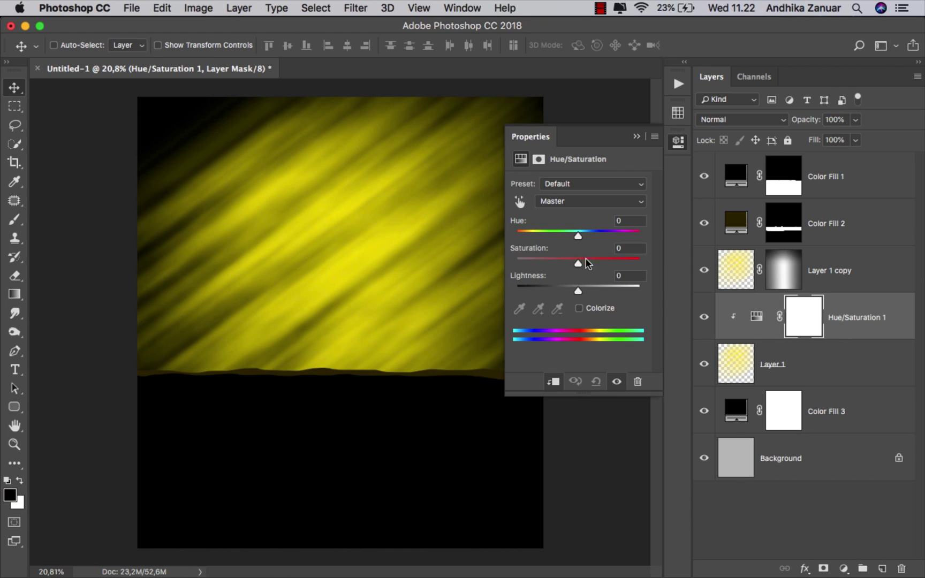
left_click_drag(578, 236, 573, 236)
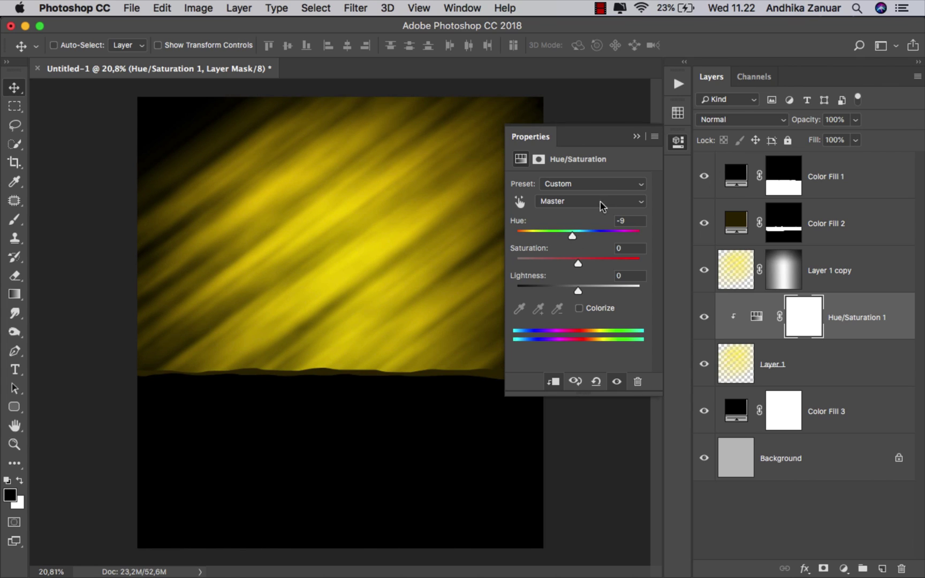
left_click(635, 139)
- Compare the scene with and without the Hue/Saturation adjustment and the masked streak copy, and select the adjustment layer
left_click(704, 318)
left_click(704, 318)
left_click(704, 271)
left_click(705, 271)
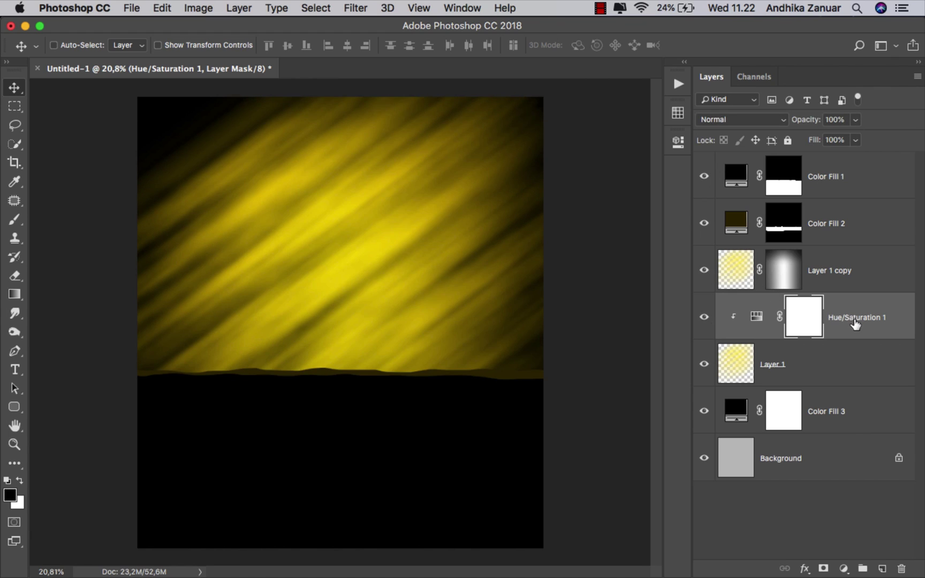
left_click(855, 324)
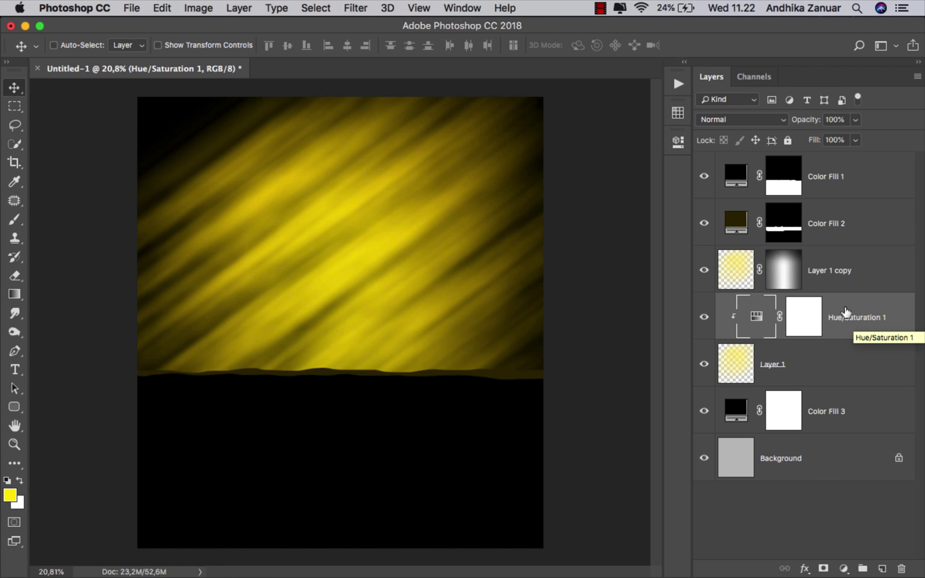
- Add a solid black (000000) colour fill layer directly above the masked streak copy
left_click(839, 272)
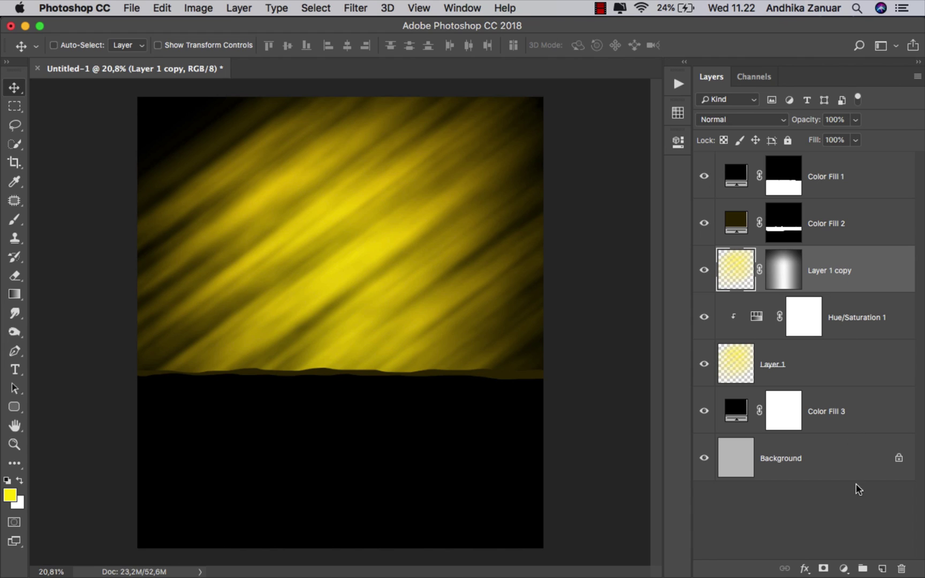
left_click(845, 569)
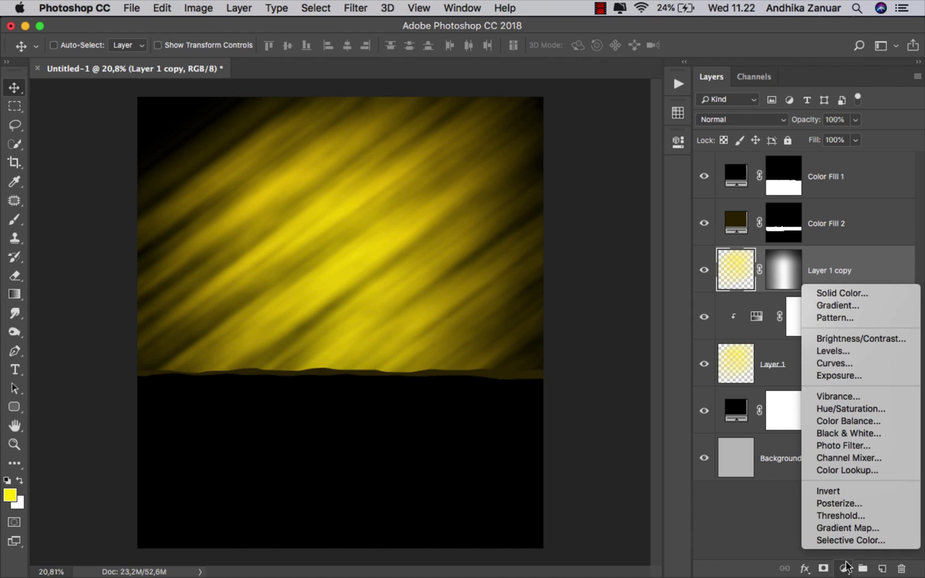
left_click(855, 296)
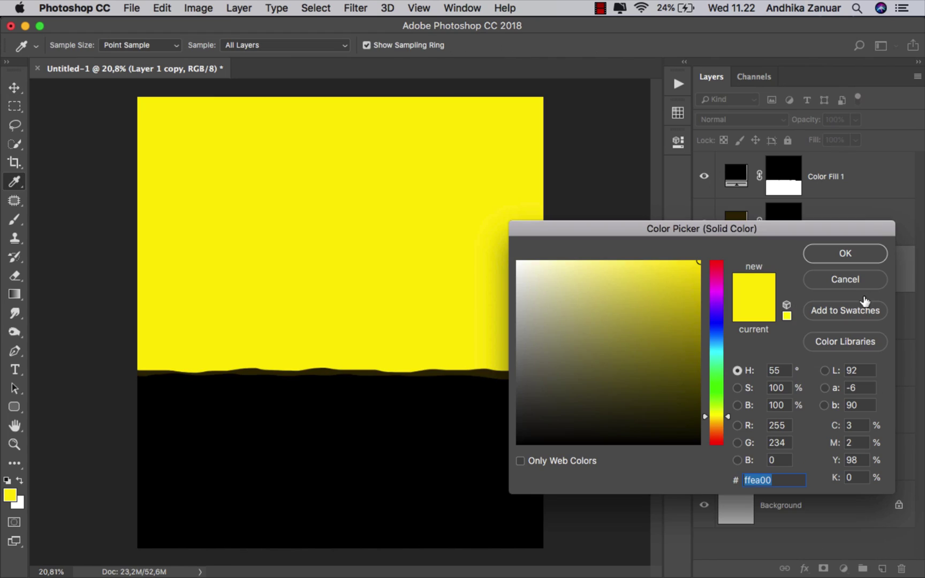
left_click_drag(543, 419, 511, 448)
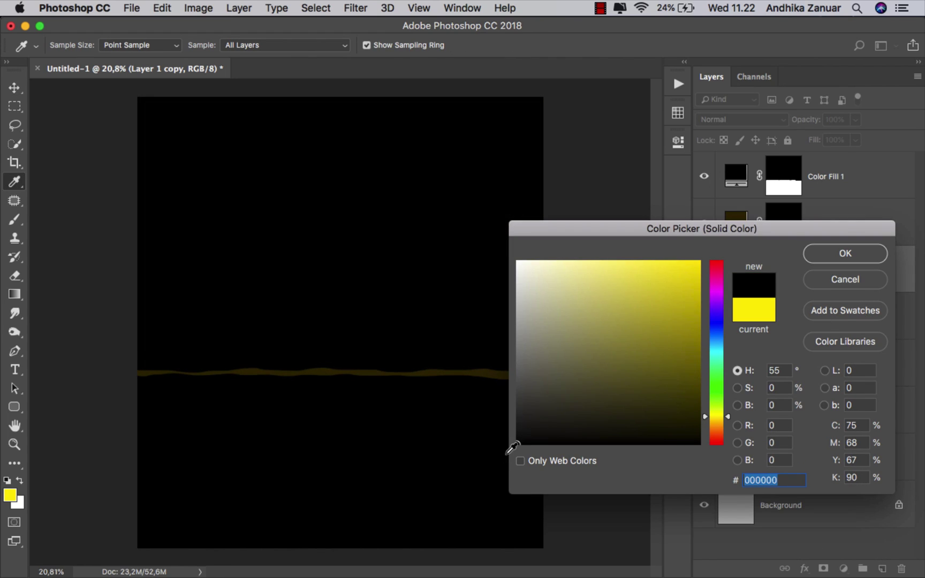
left_click(826, 258)
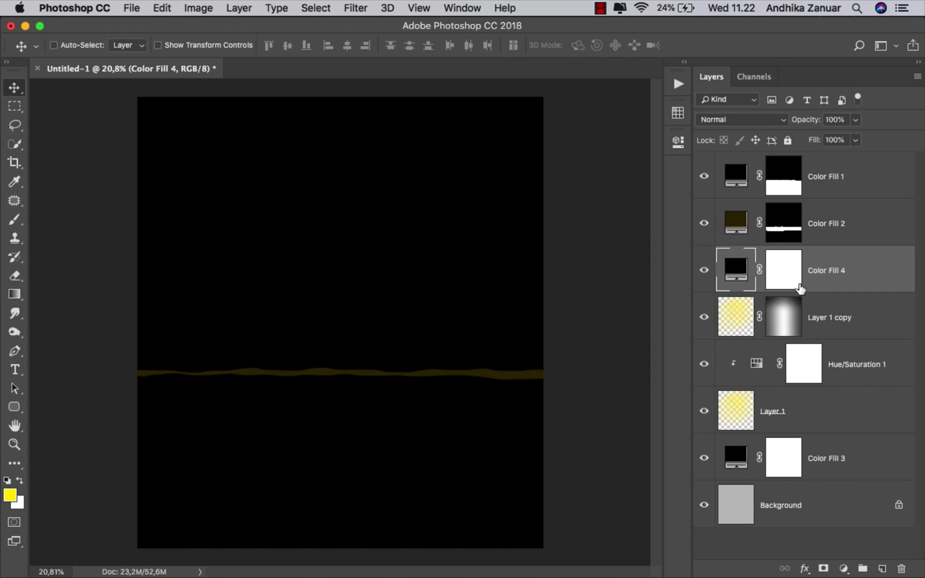
- Rasterize the new black fill layer, delete its layer mask and rename the layer "grain"
right_click(813, 267)
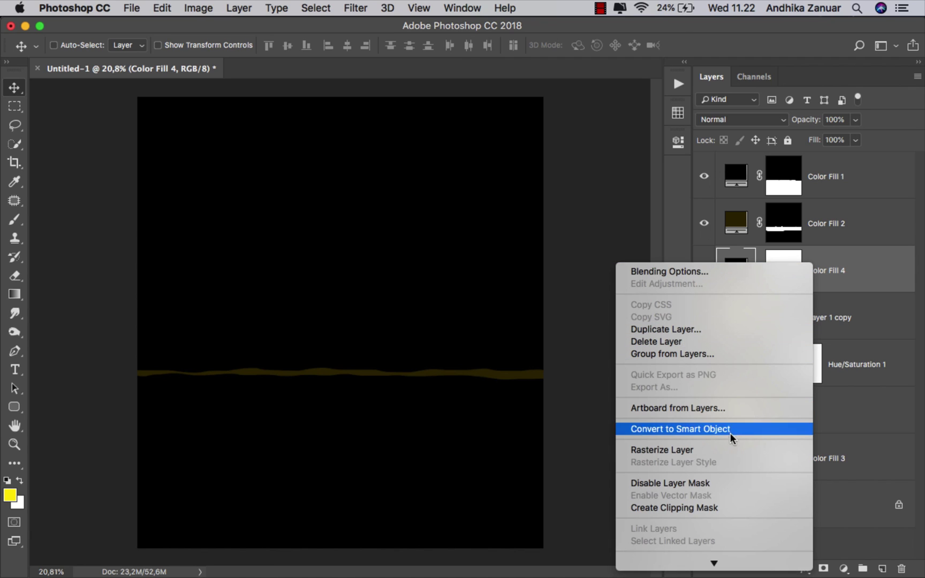
left_click(728, 451)
left_click(787, 279)
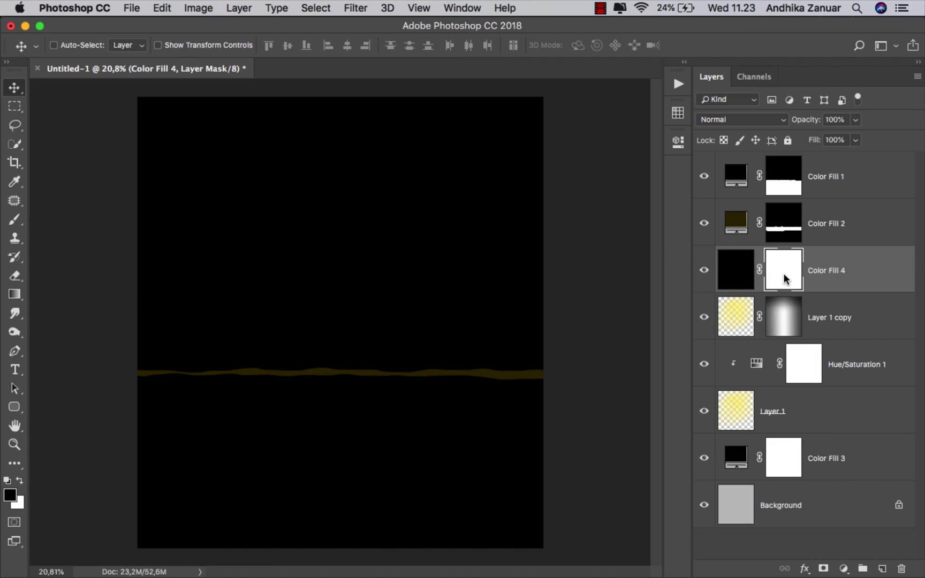
right_click(785, 275)
left_click(764, 315)
double_click(779, 270)
type("grain")
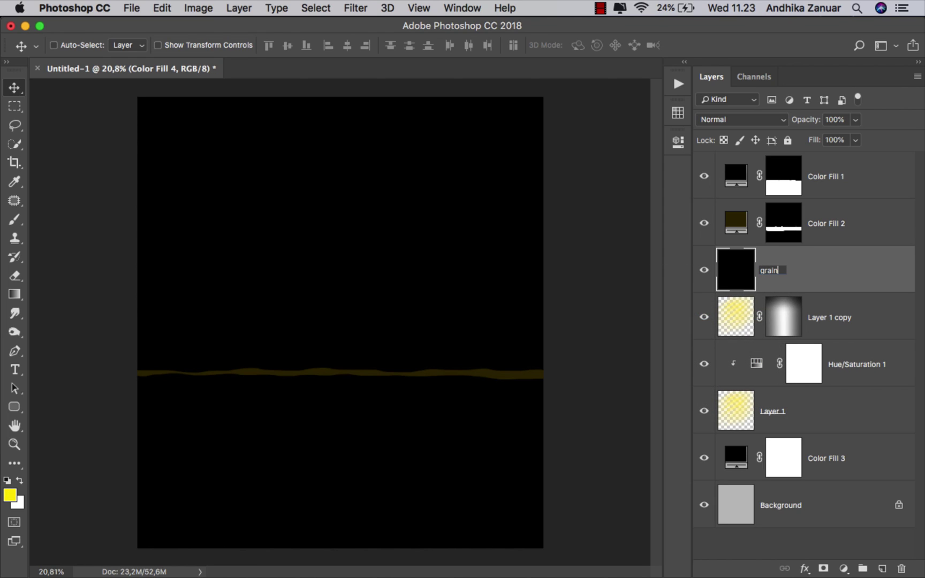
key("Return")
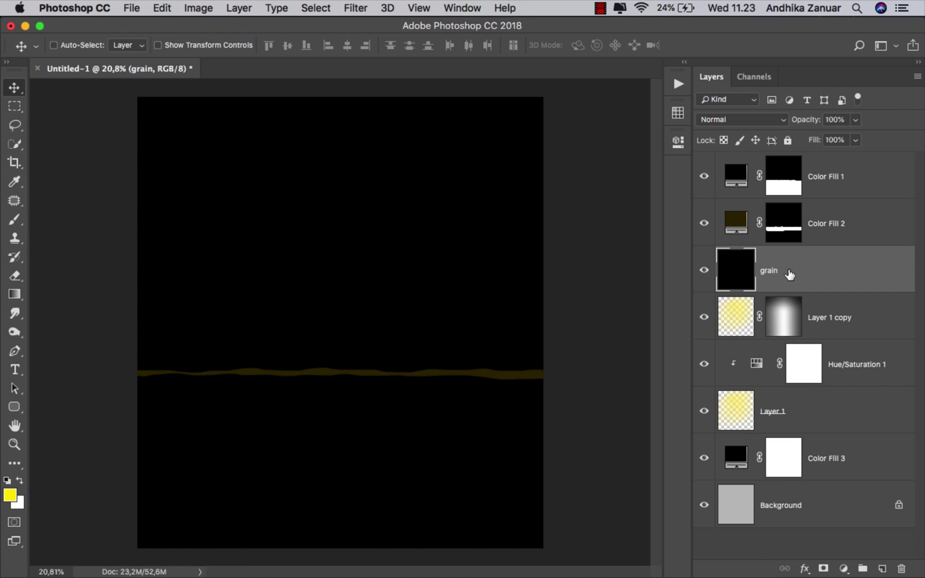
- Apply Add Noise to the grain layer at 400% with uniform distribution and Monochromatic enabled
left_click(357, 10)
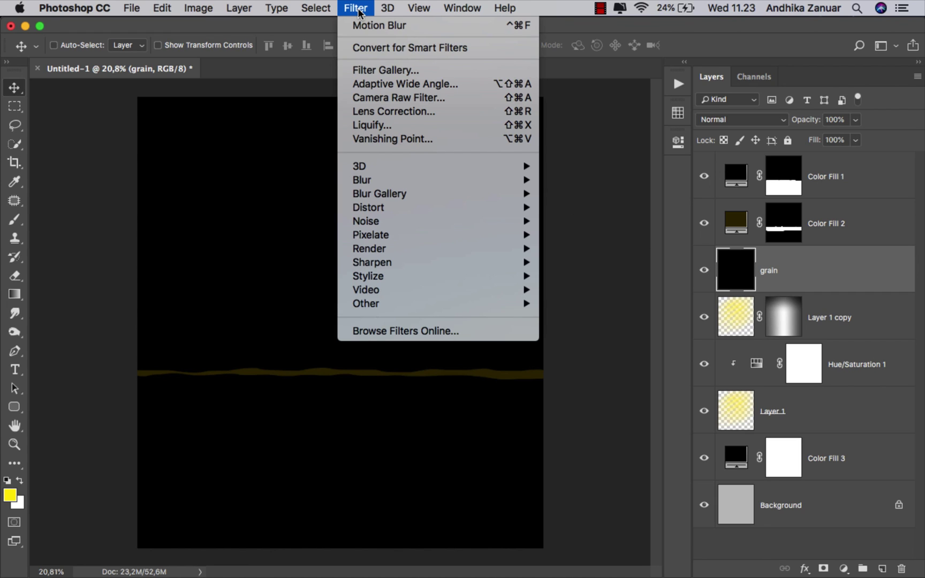
mouse_move(426, 220)
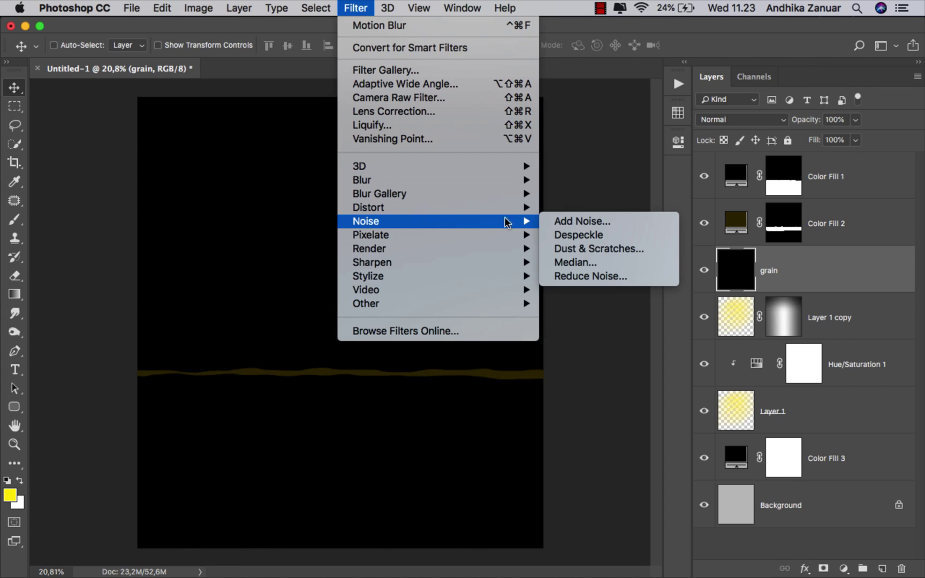
left_click(571, 222)
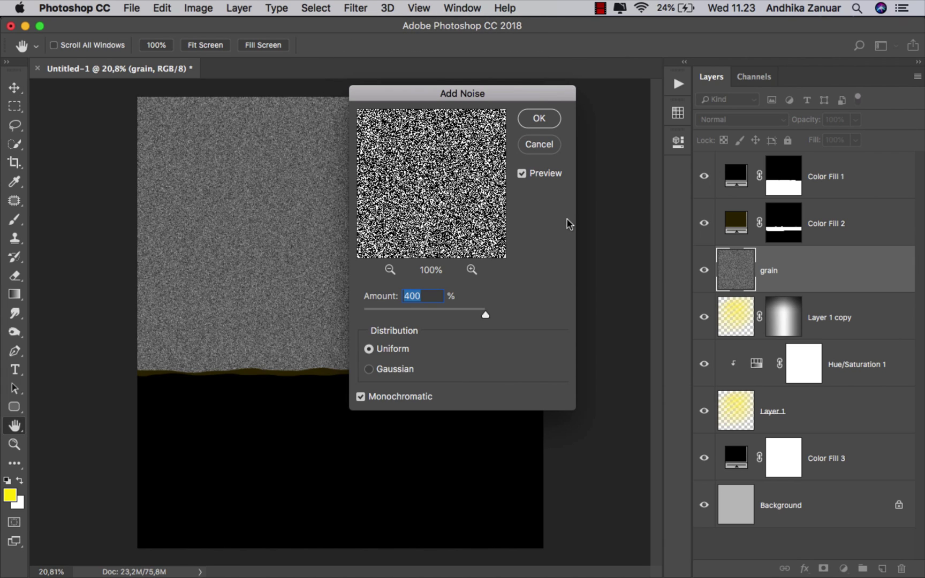
left_click(522, 174)
left_click(537, 121)
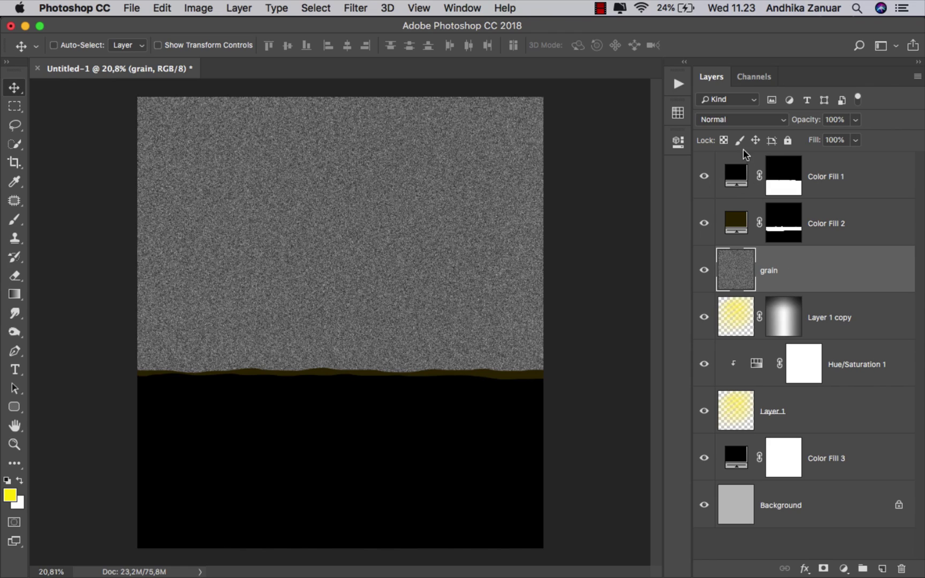
- Blend the grain layer in Soft Light mode at 40% opacity and compare the scene with and without it
left_click(739, 119)
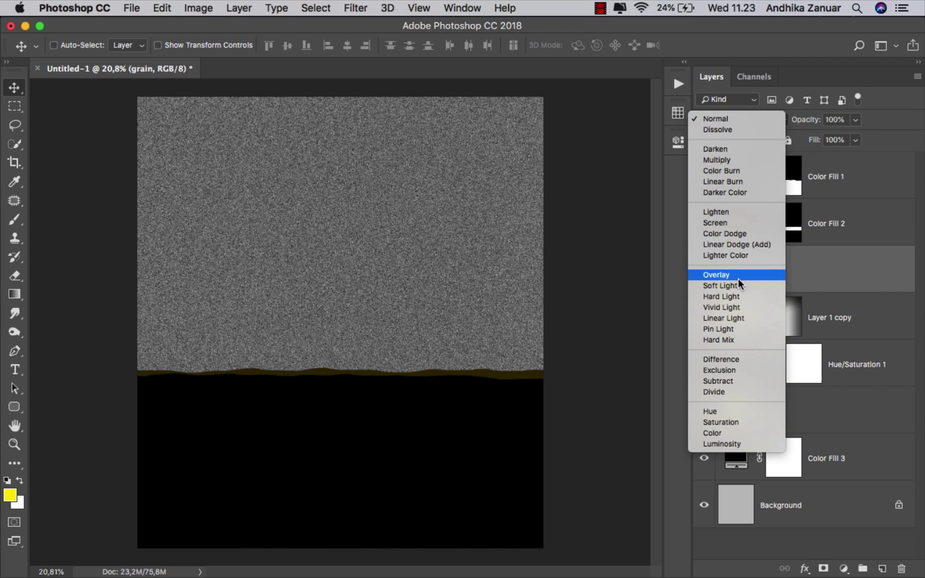
scroll(744, 283, "down", 3)
left_click(720, 241)
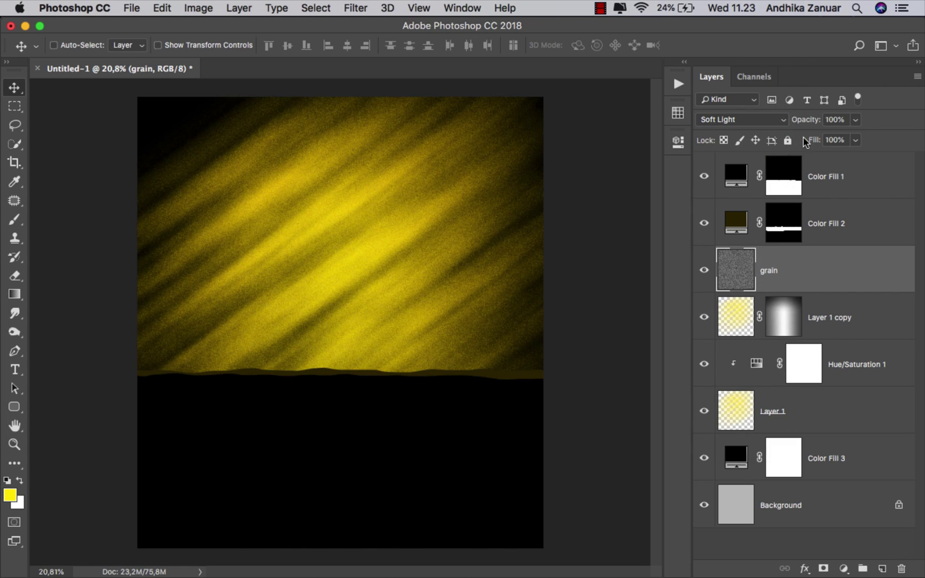
left_click(855, 119)
left_click_drag(857, 137, 822, 140)
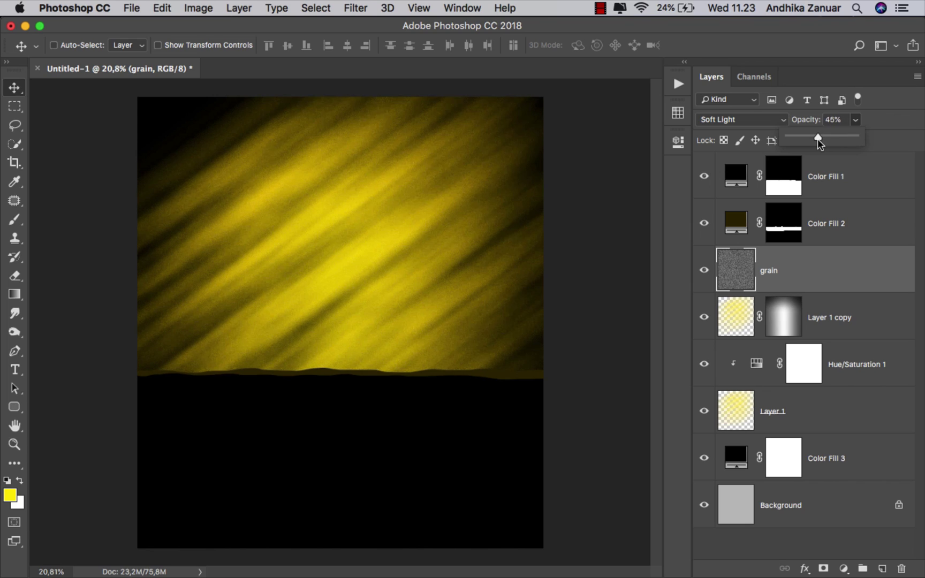
left_click_drag(815, 139, 814, 140)
left_click(725, 271)
left_click(705, 272)
left_click(705, 272)
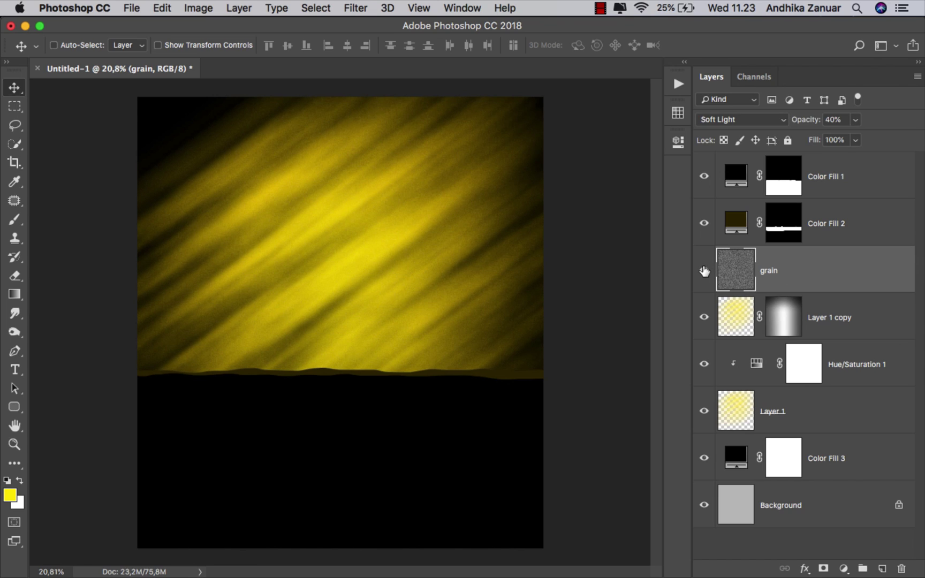
- Place the dead tree PNG as an embedded image above the black ground's fill layer
scroll(411, 294, "up", 1)
scroll(411, 294, "up", 2)
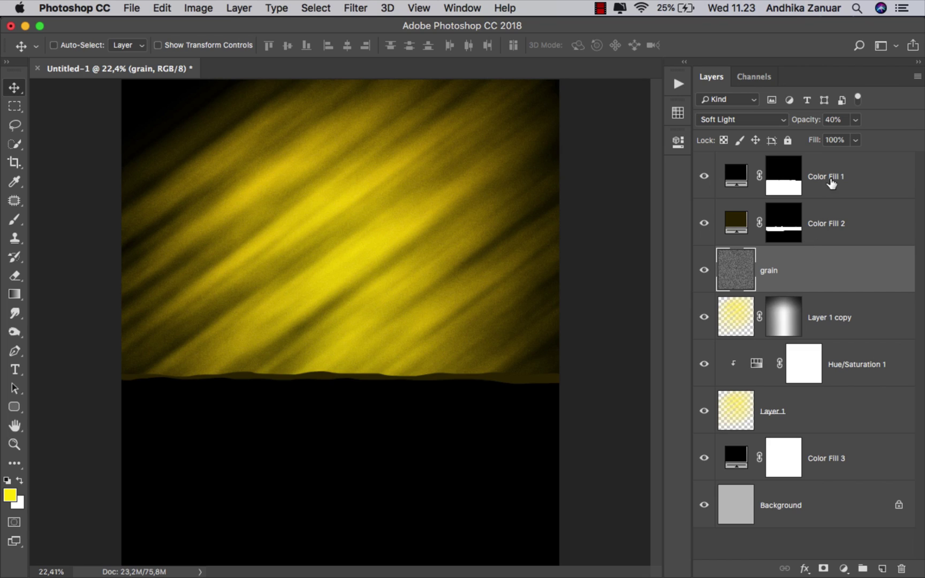
left_click(853, 172)
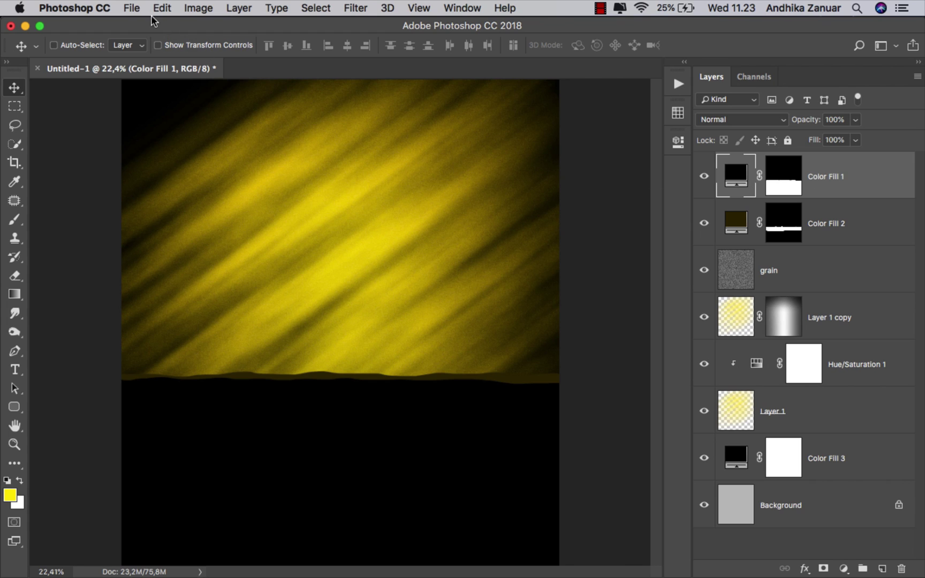
left_click(133, 12)
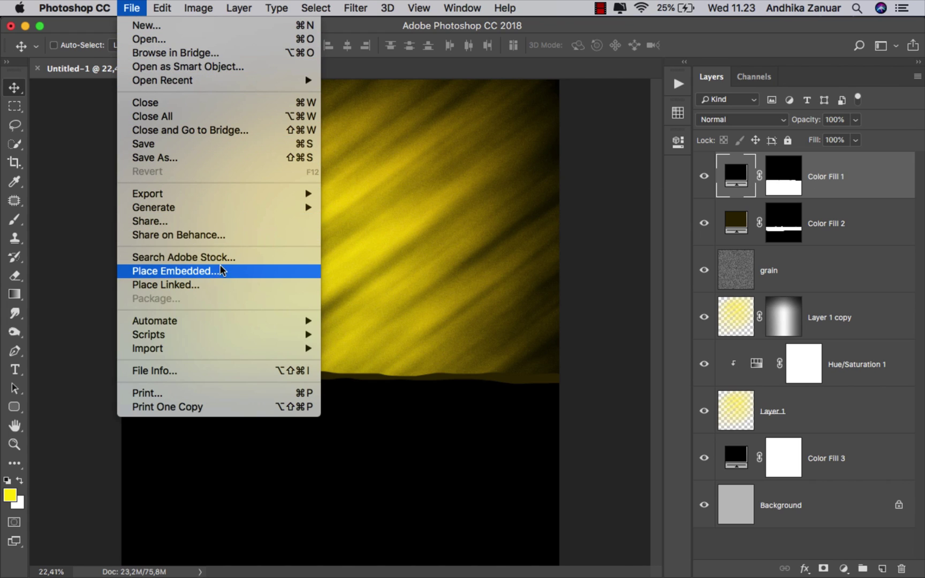
left_click(230, 276)
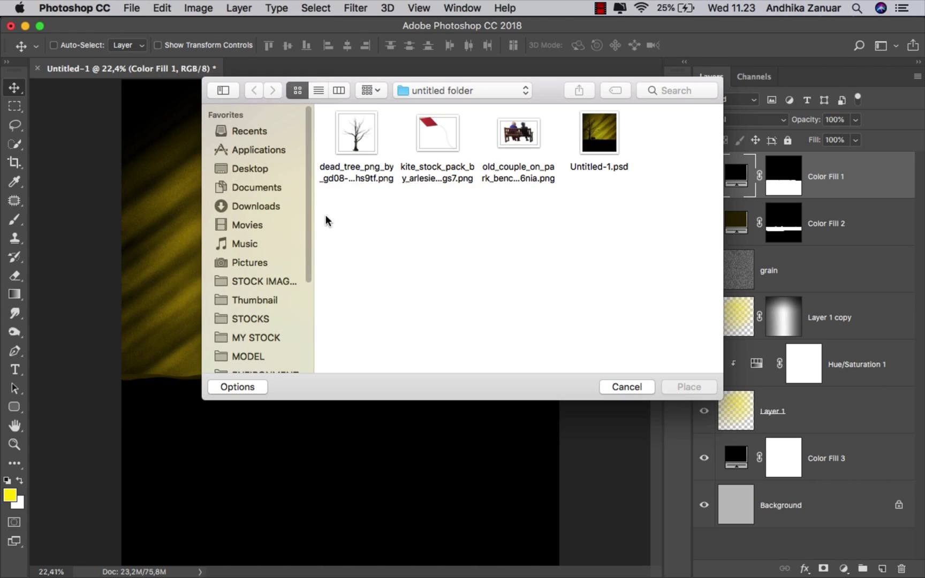
left_click(362, 142)
left_click(681, 386)
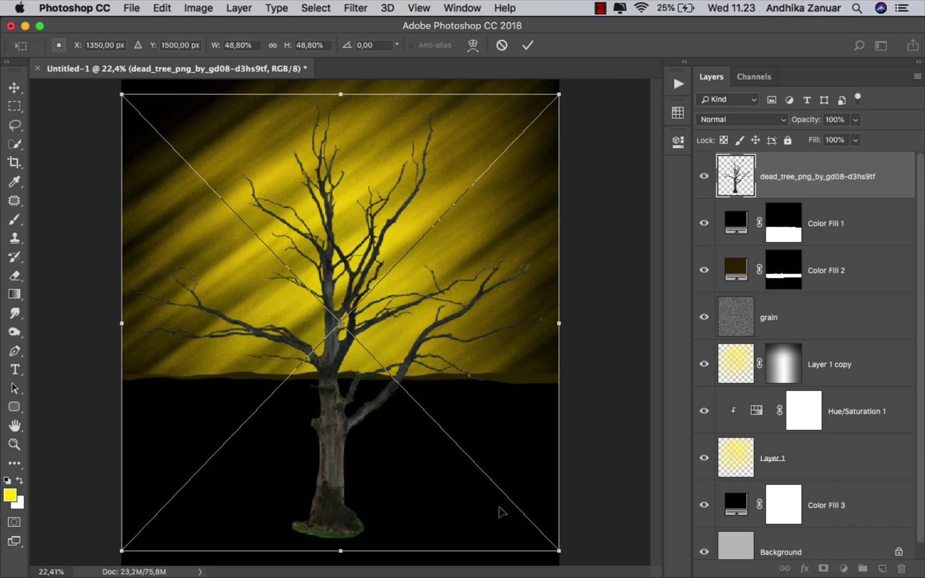
- Scale the tree proportionally to about 30.4% and stand it on the ground's edge near the canvas's left side
left_click_drag(551, 545, 380, 409)
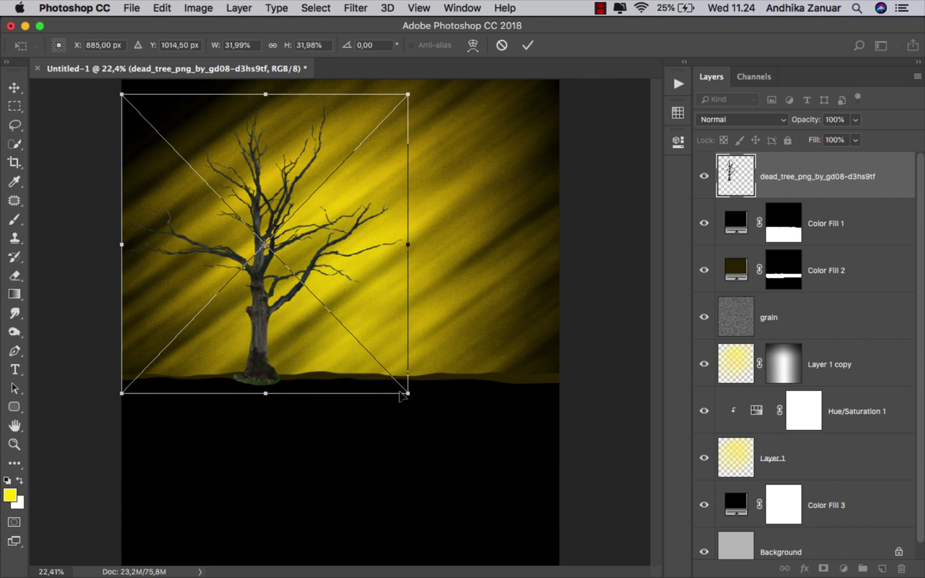
scroll(410, 378, "down", 1)
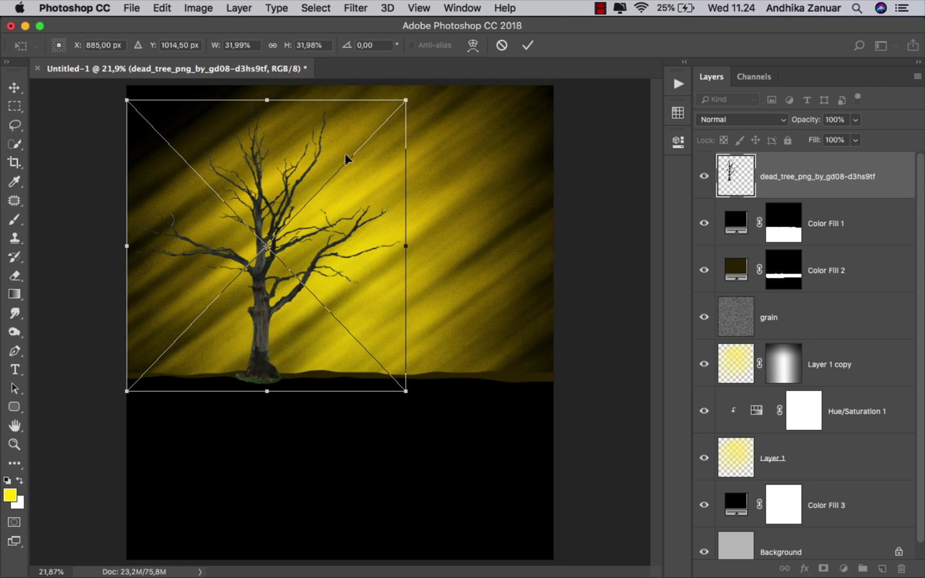
left_click_drag(400, 103, 387, 111)
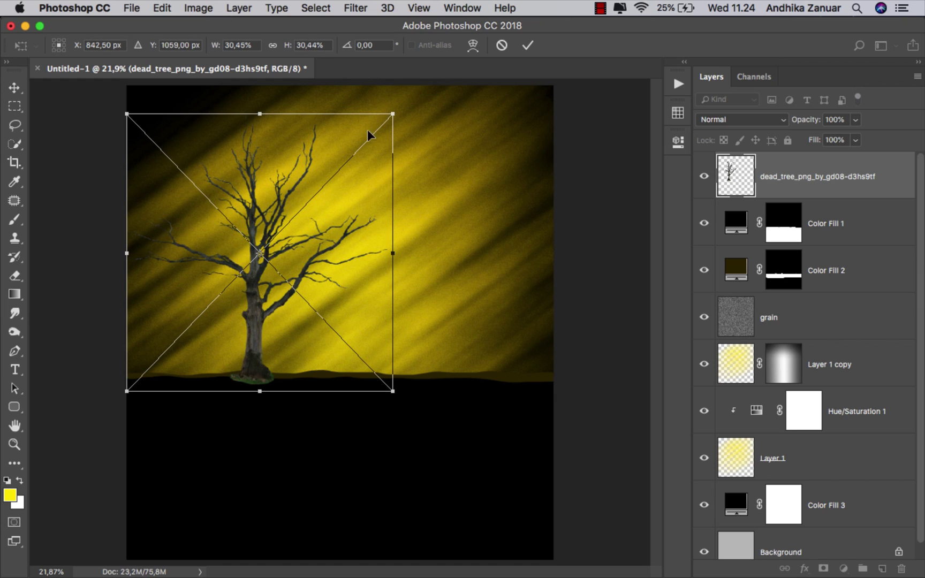
left_click_drag(228, 240, 180, 238)
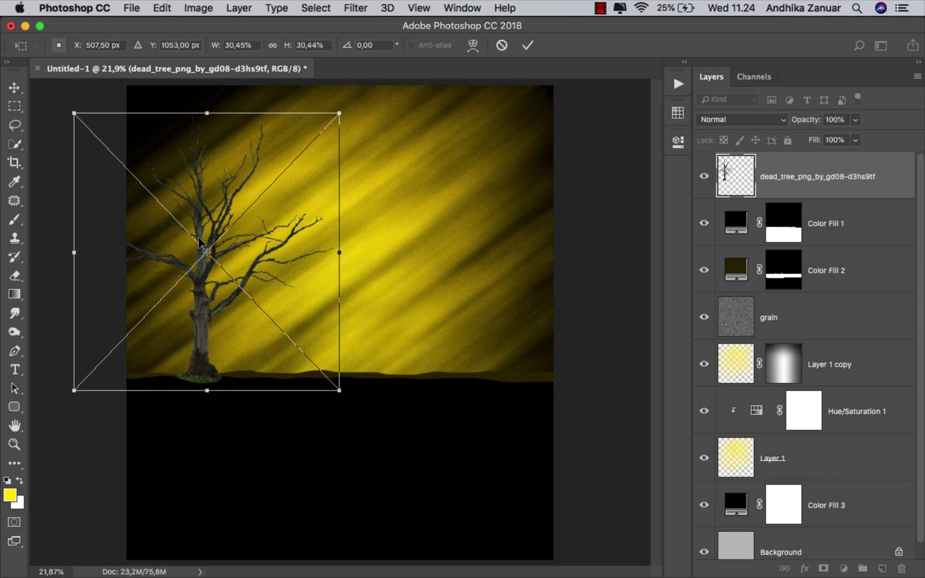
left_click(528, 45)
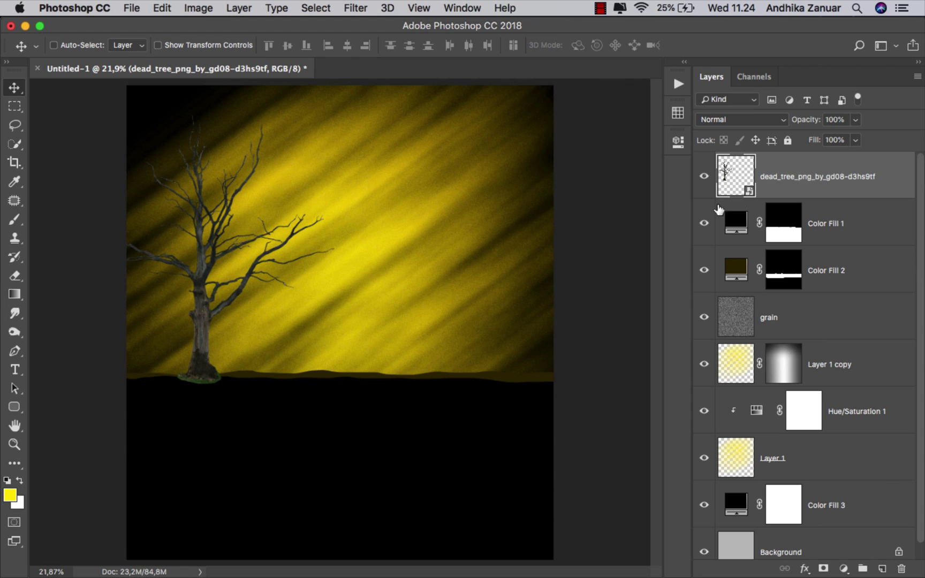
- Turn the tree into a black silhouette with a Hue/Saturation lightness of -100
key("super+u")
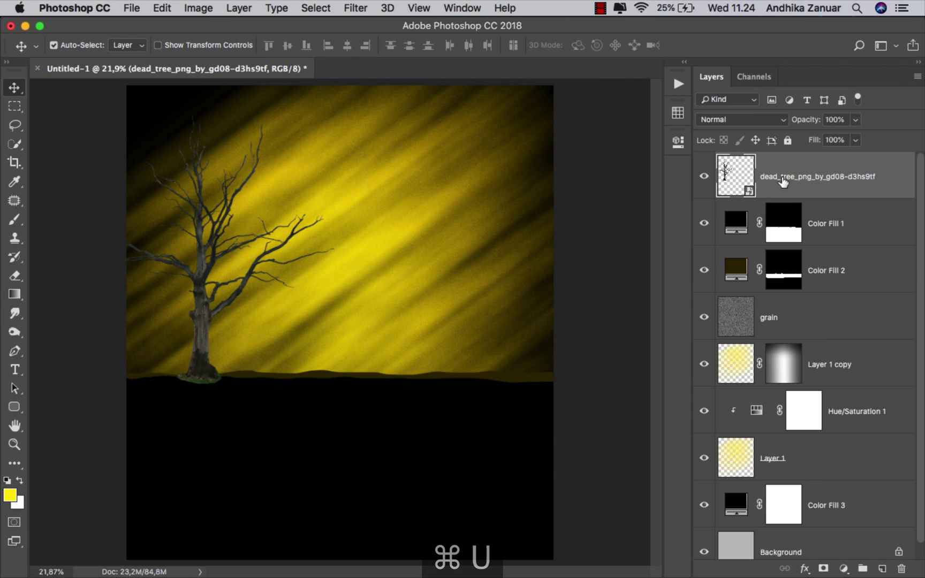
left_click_drag(455, 124, 597, 228)
left_click_drag(573, 392, 488, 395)
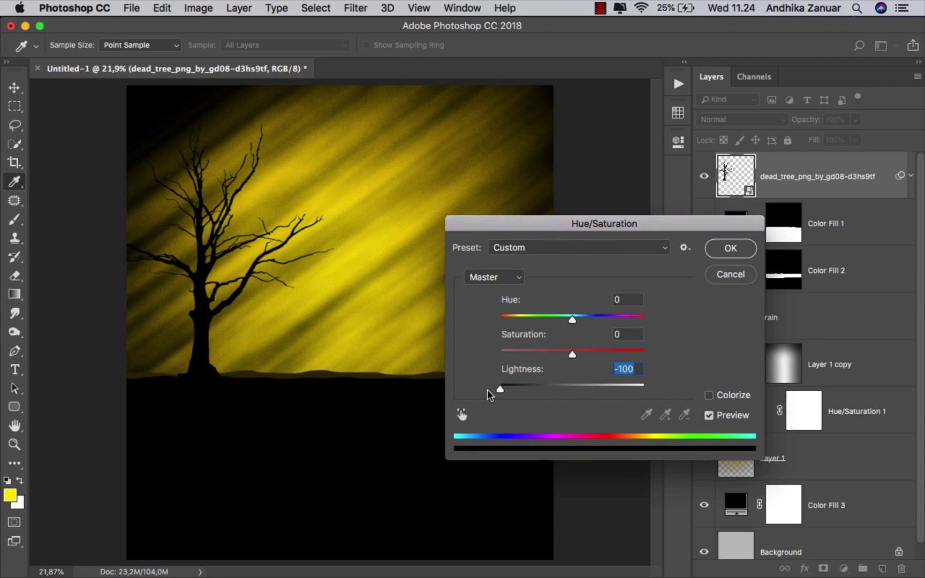
left_click(728, 248)
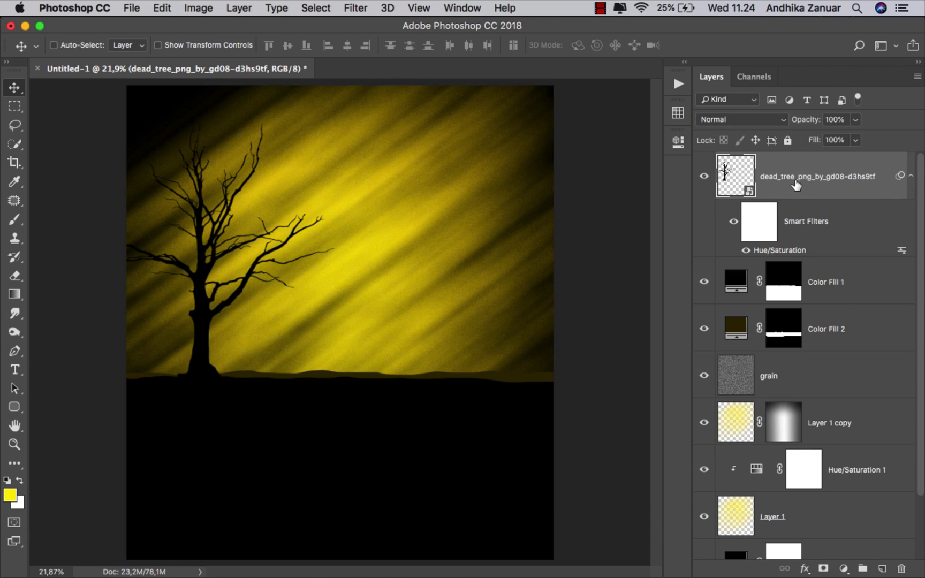
- Place the old couple on park bench PNG as an embedded image above the dead tree layer
left_click(134, 9)
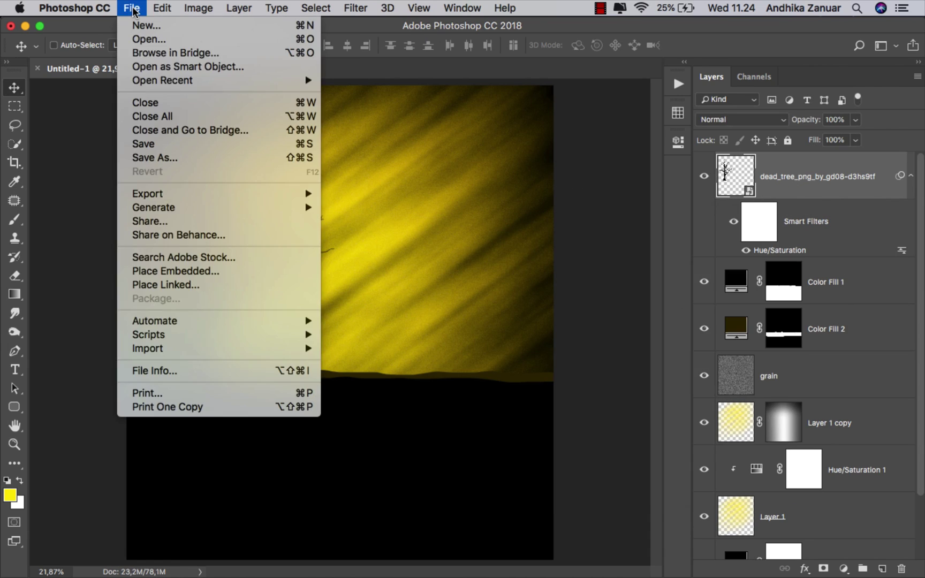
left_click(228, 273)
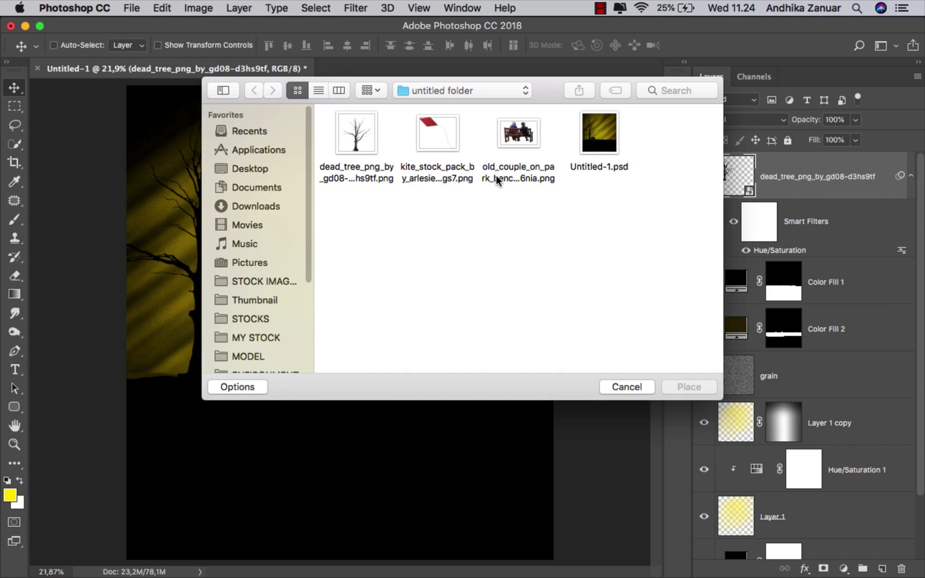
left_click(520, 143)
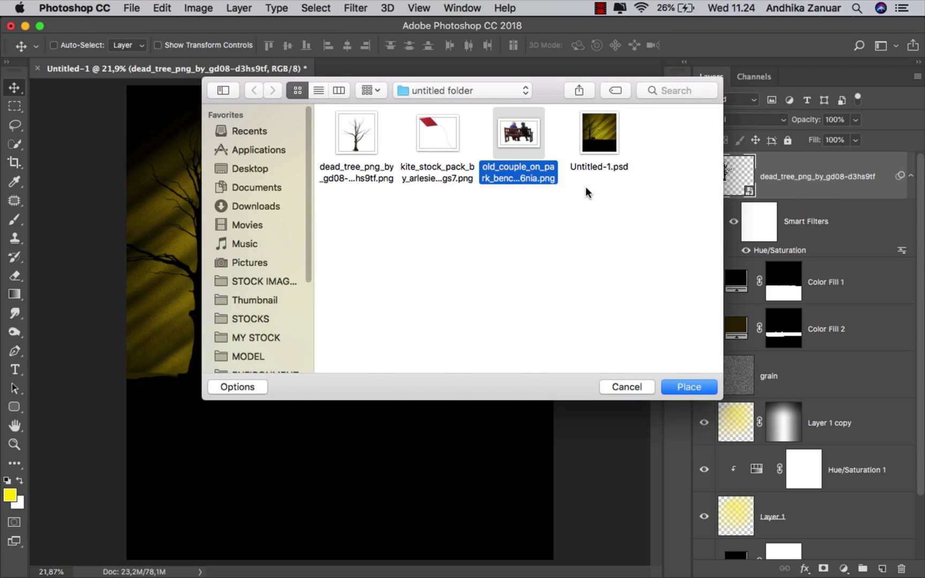
left_click(673, 390)
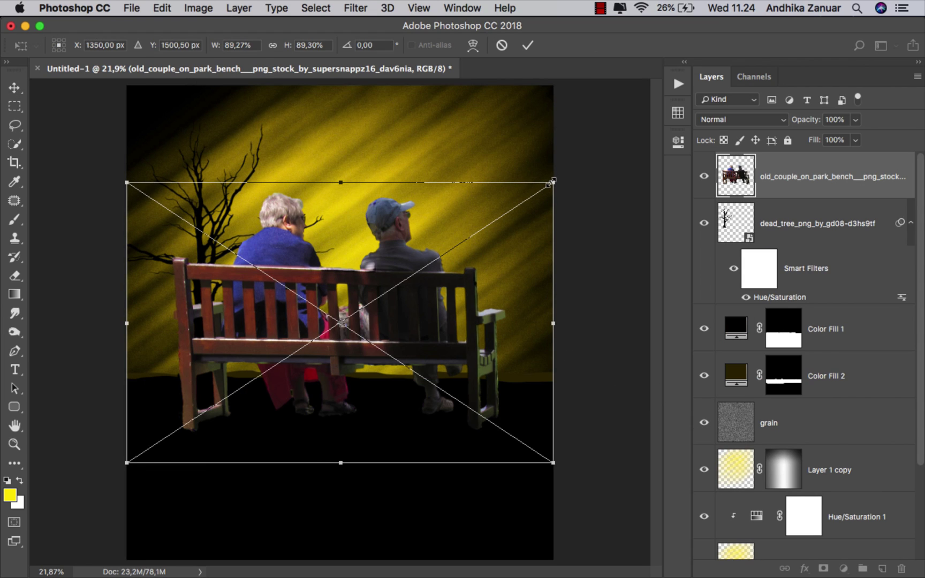
- Scale the couple on the bench to about 12.8% and set them on the ground's edge just right of the tree trunk
left_click_drag(553, 182, 263, 347)
left_click_drag(251, 355, 256, 356)
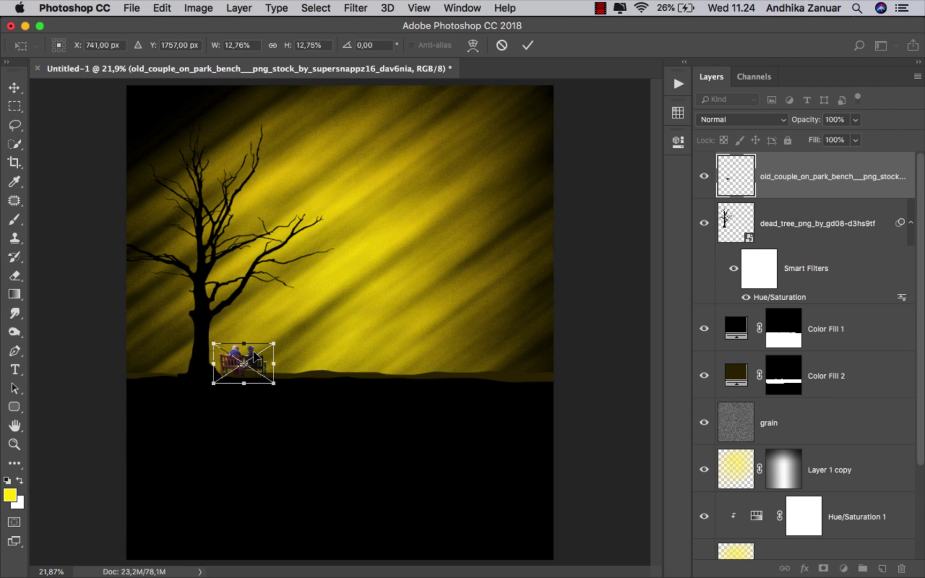
left_click(528, 45)
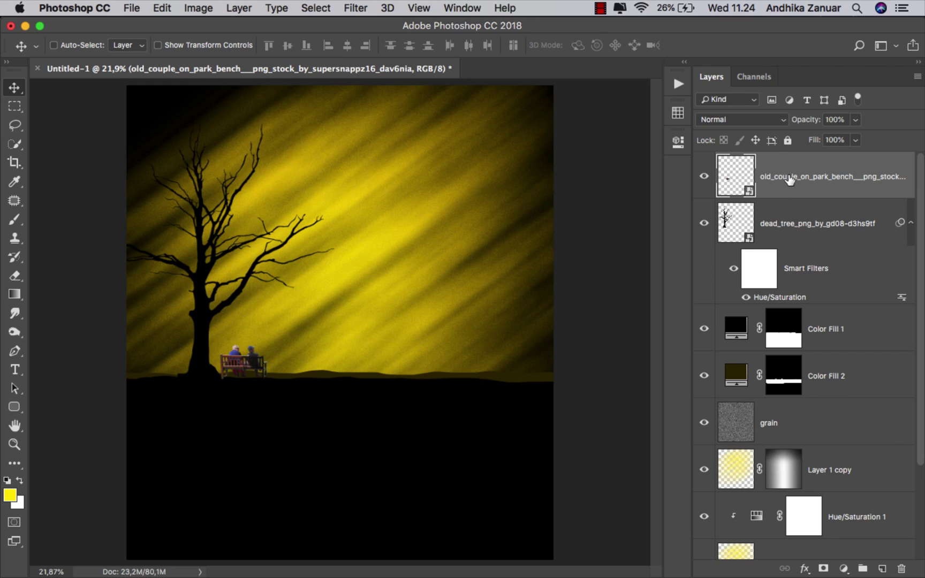
- Turn the couple on the bench into a black silhouette with a Hue/Saturation lightness of -100 and compare the scene with and without them
key("super+u")
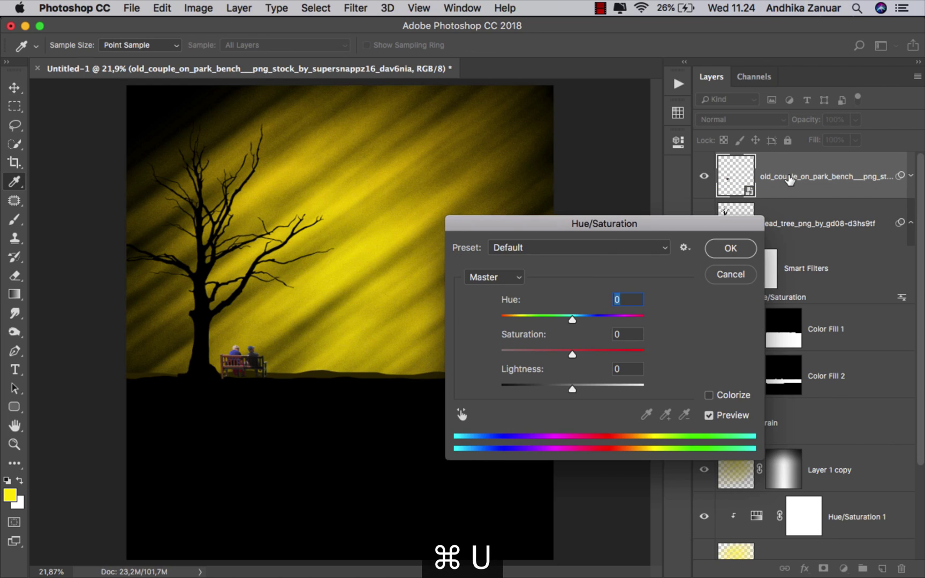
left_click_drag(573, 388, 483, 389)
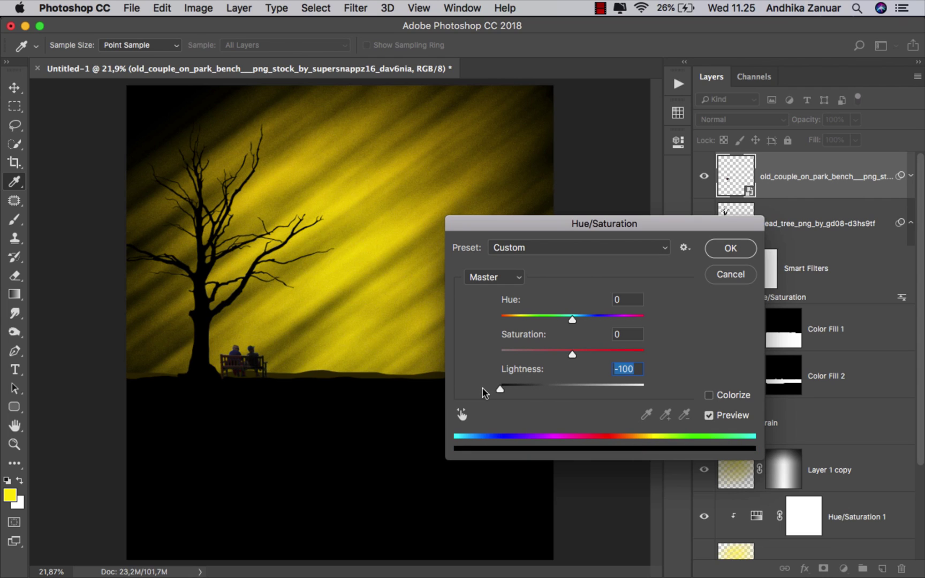
left_click(717, 248)
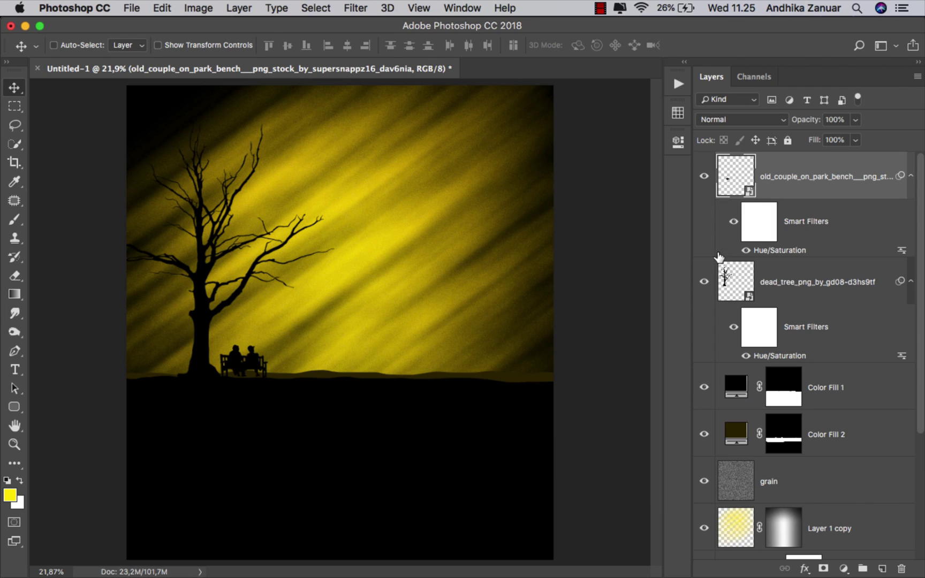
scroll(256, 369, "up", 6)
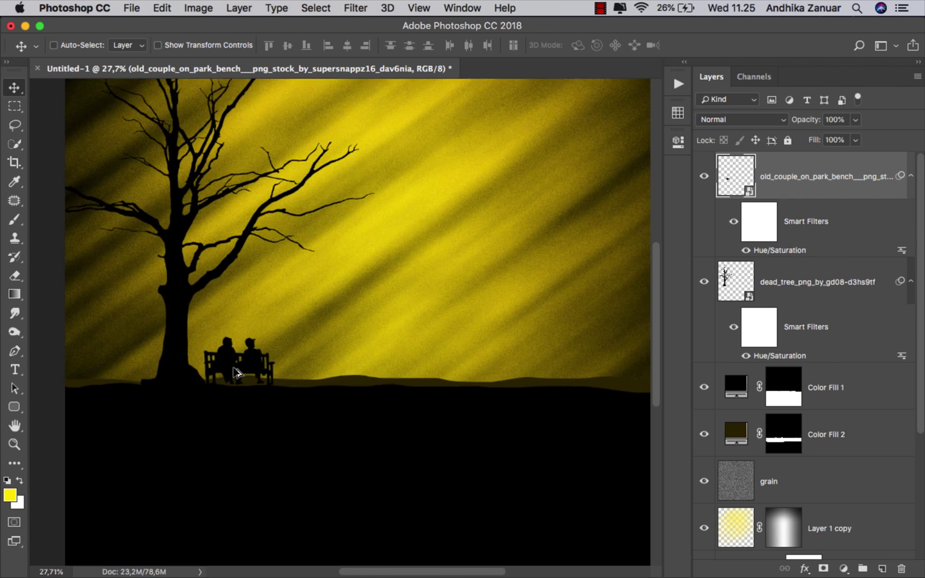
scroll(217, 371, "up", 3)
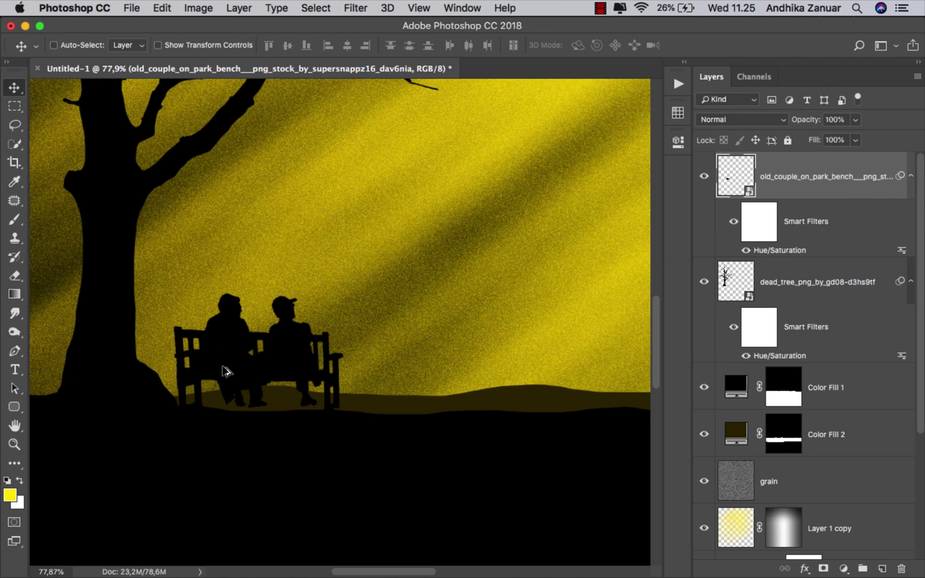
scroll(218, 371, "up", 1)
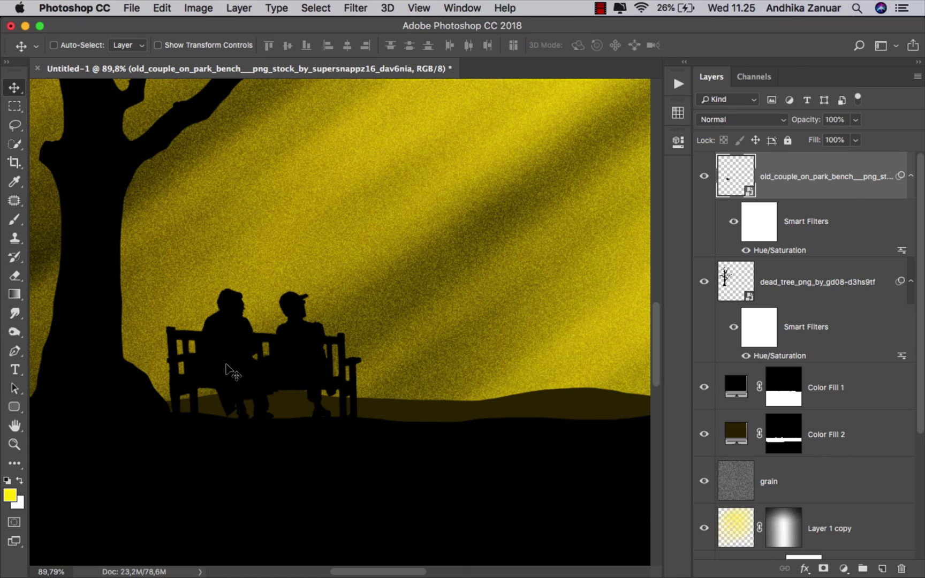
key("super+0")
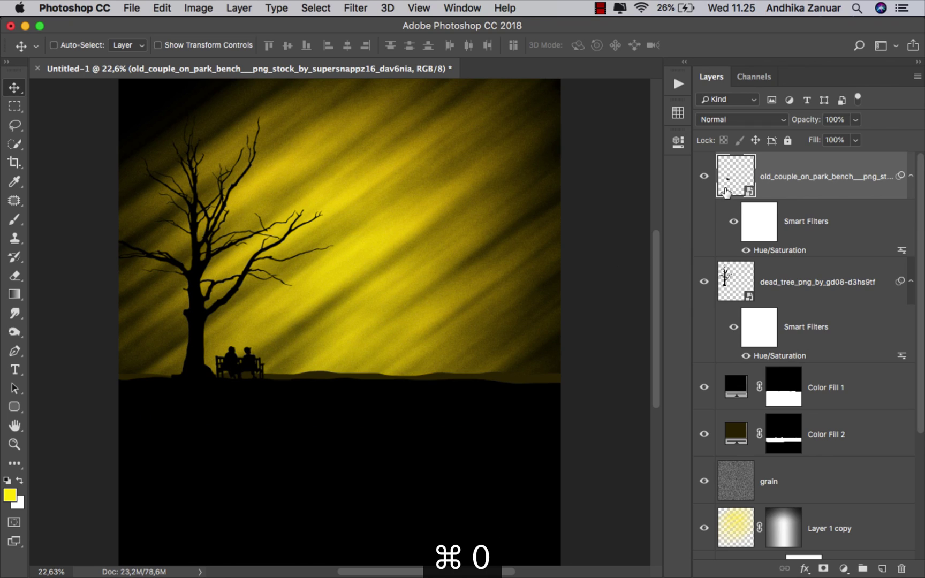
left_click(705, 177)
left_click(705, 177)
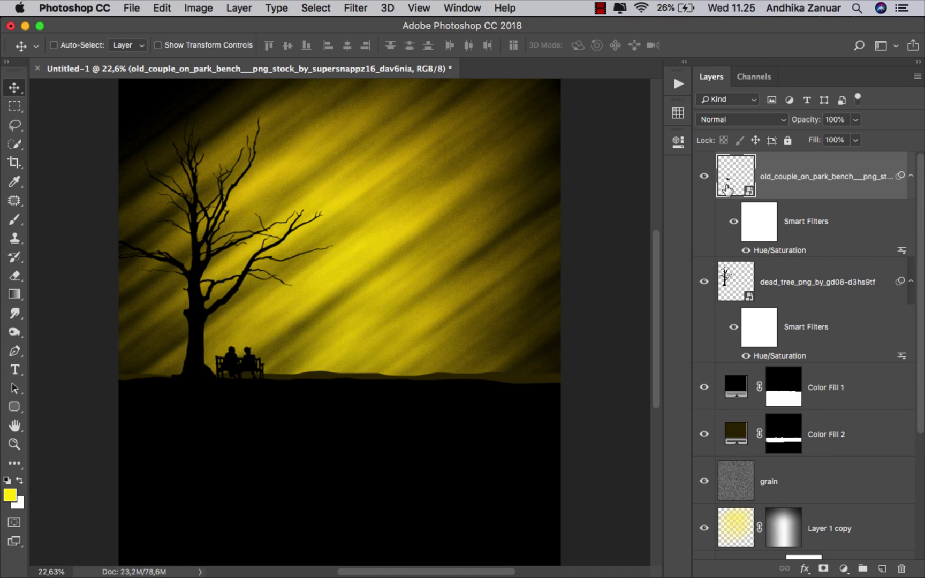
- Place the kite stock PNG in the scene above the couple's layer
left_click(131, 8)
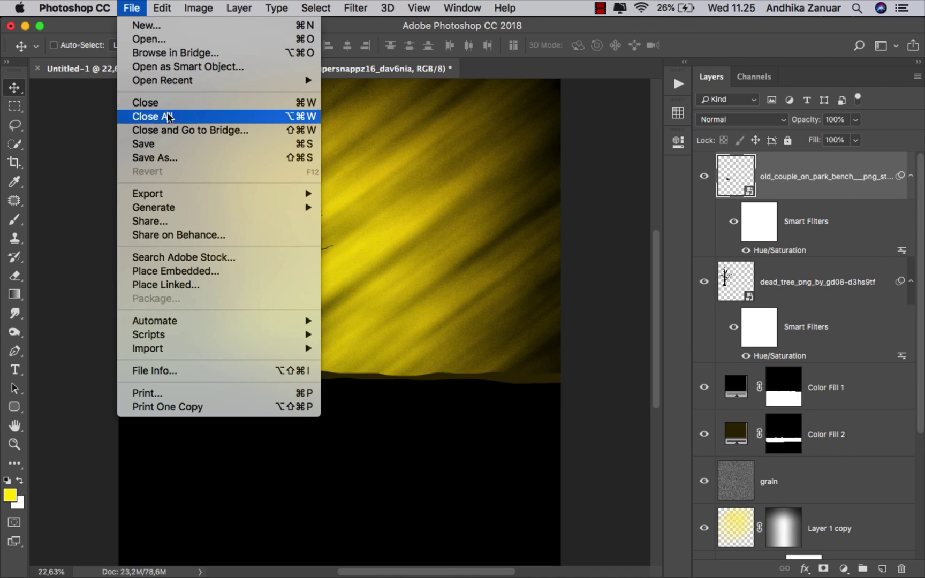
left_click(308, 293)
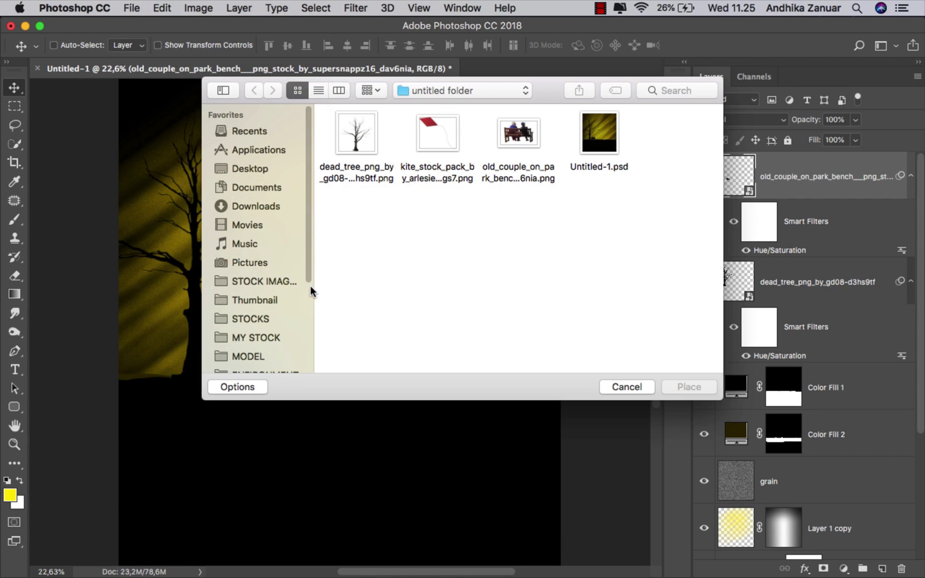
left_click(435, 145)
left_click(675, 384)
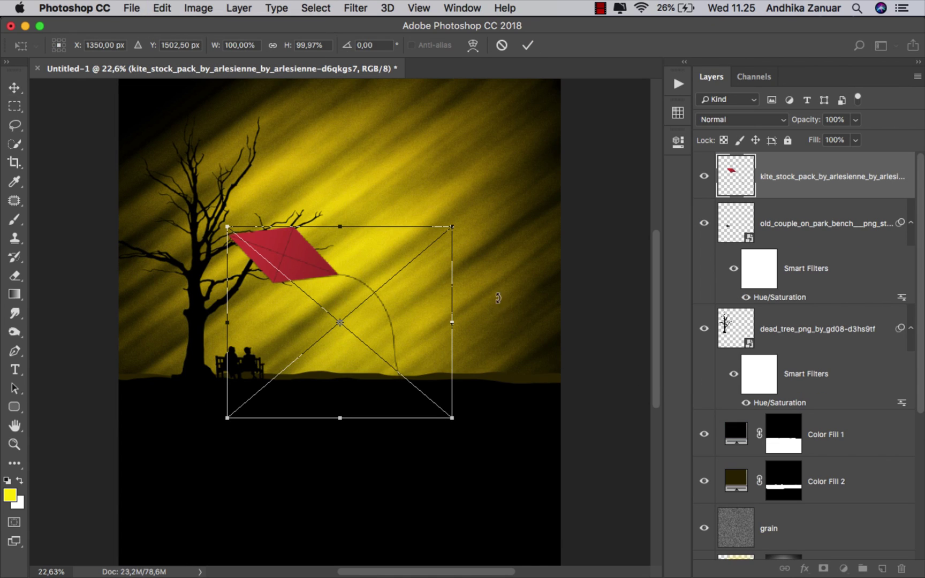
- Scale the kite to about 12.3%, rotate it about -167°, and position it at the tree's lower right branch
left_click_drag(475, 240, 335, 309)
left_click_drag(472, 251, 323, 266)
left_click(528, 46)
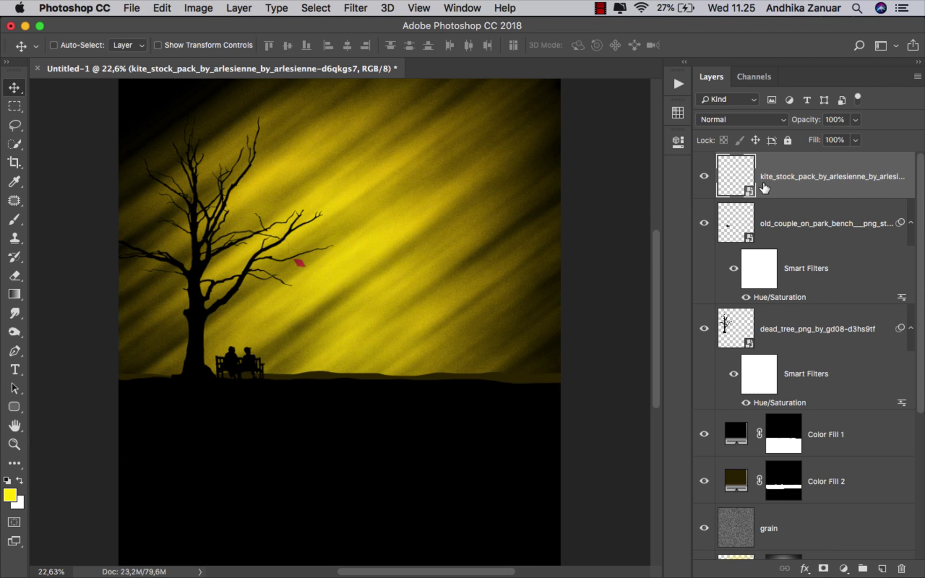
- Turn the kite into a black silhouette with a Hue/Saturation lightness of -100
key("super+u")
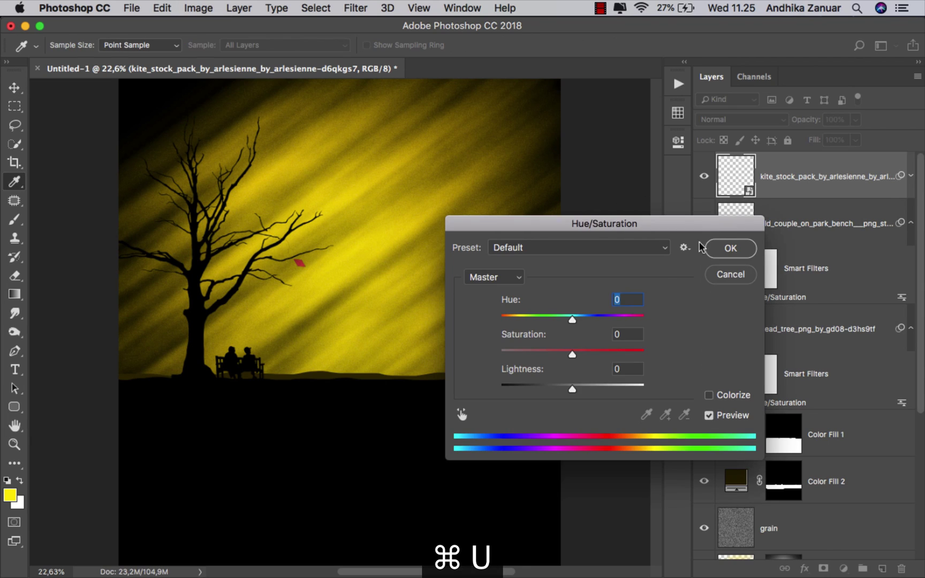
left_click_drag(508, 387, 498, 387)
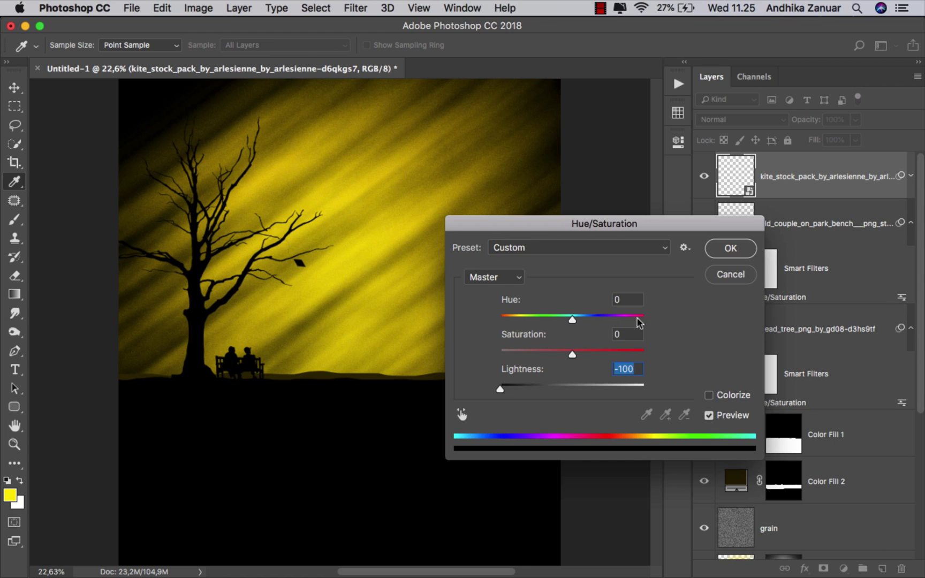
left_click(726, 249)
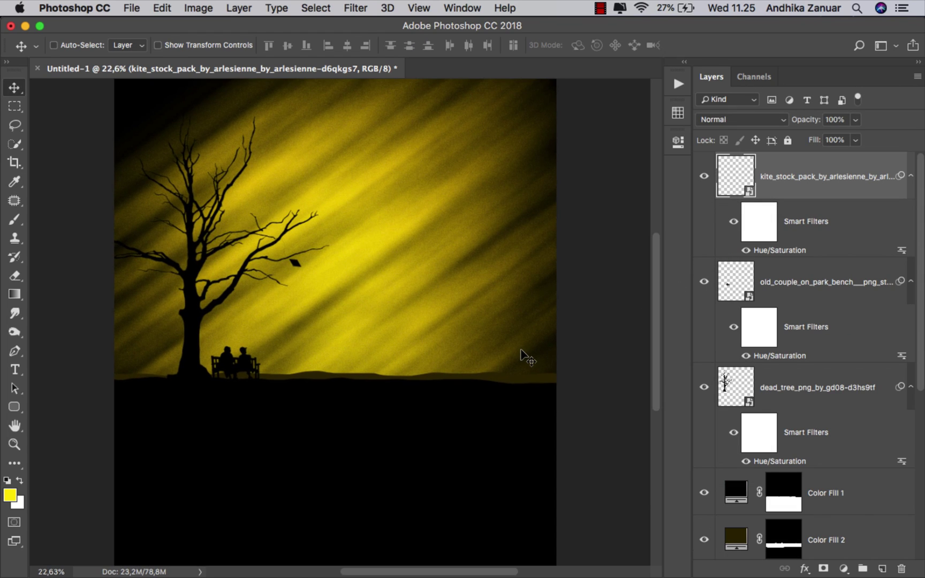
- Enlarge the kite slightly and adjust its placement so it hangs on the tree's lower right branch
key("super+t")
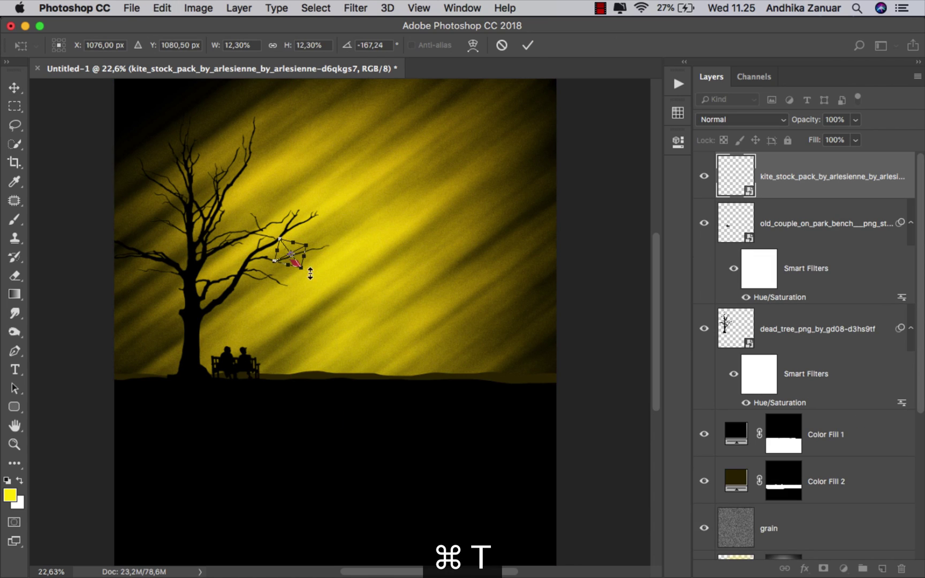
left_click_drag(308, 273, 306, 264)
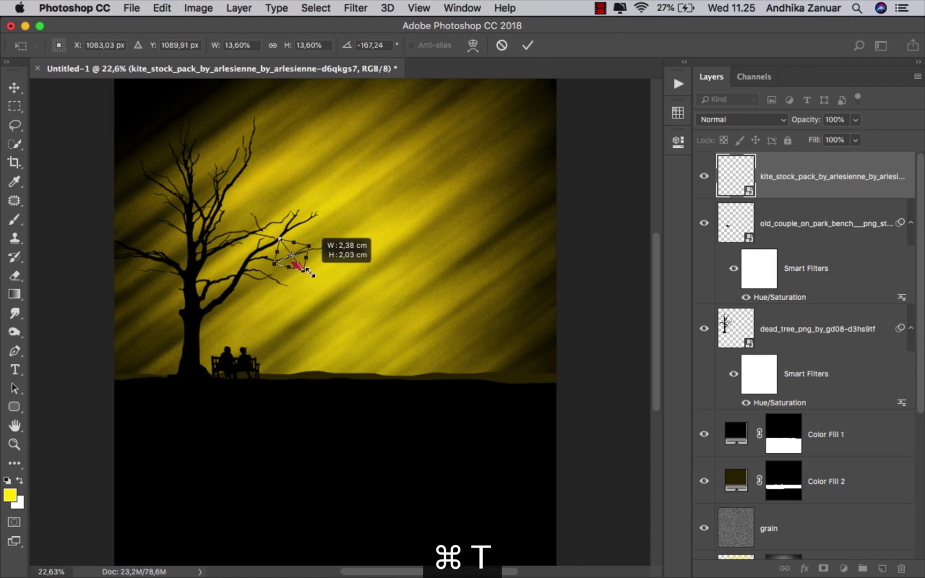
left_click(527, 45)
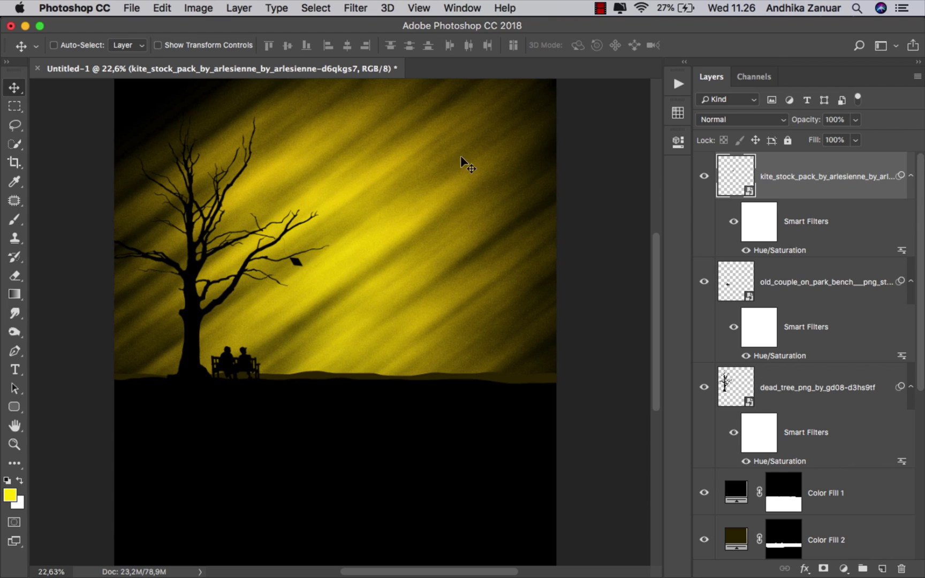
- Save a JPEG copy of the scene as ok.jpg in the untitled folder with quality 12
left_click(129, 8)
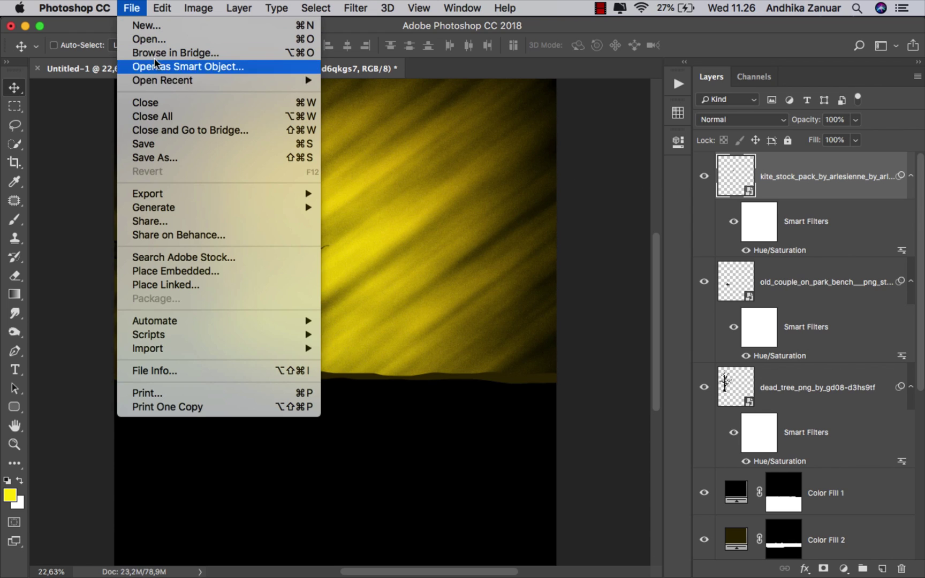
left_click(205, 159)
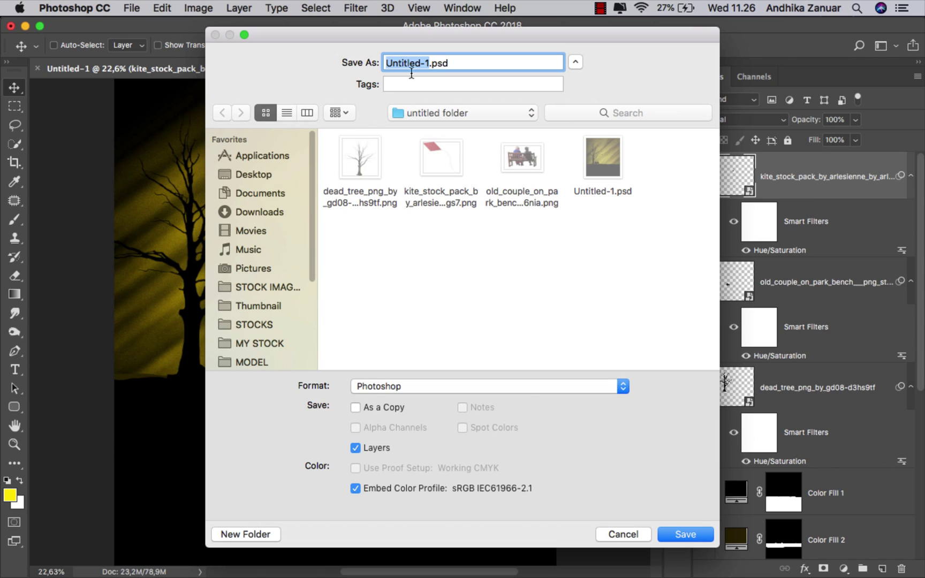
type("ok")
left_click(438, 386)
left_click(434, 470)
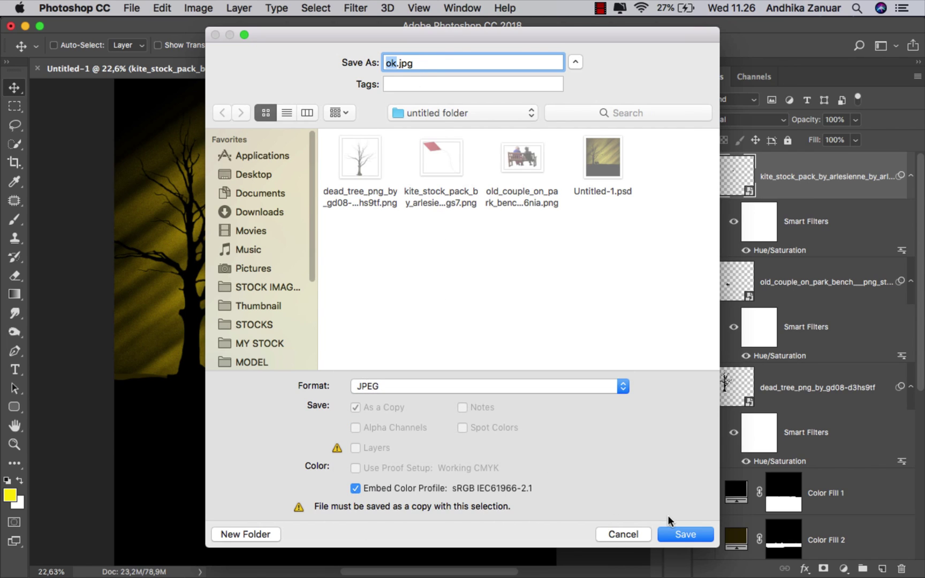
left_click(683, 534)
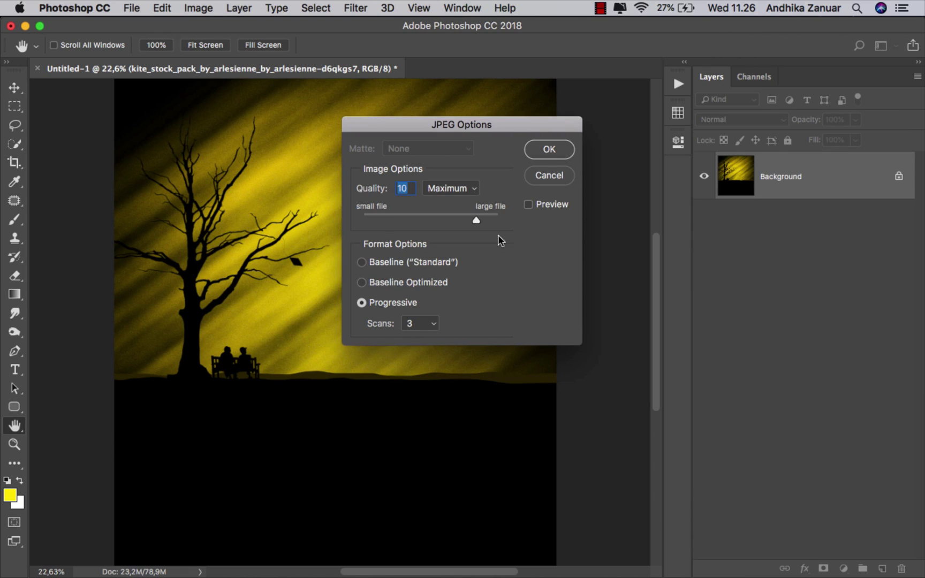
left_click_drag(479, 220, 500, 220)
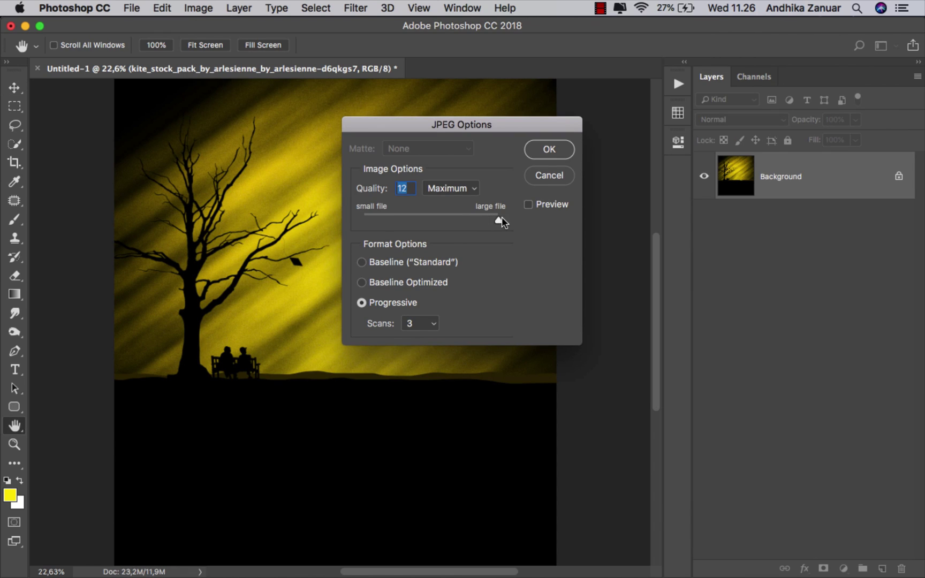
left_click(550, 150)
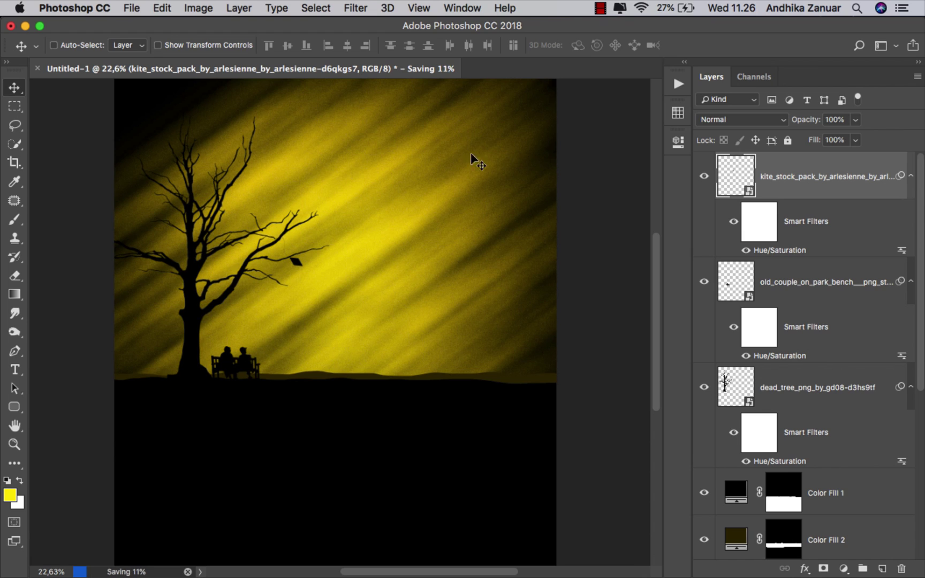
- Preview the exported ok.jpg from the file-opening dialog
left_click(133, 8)
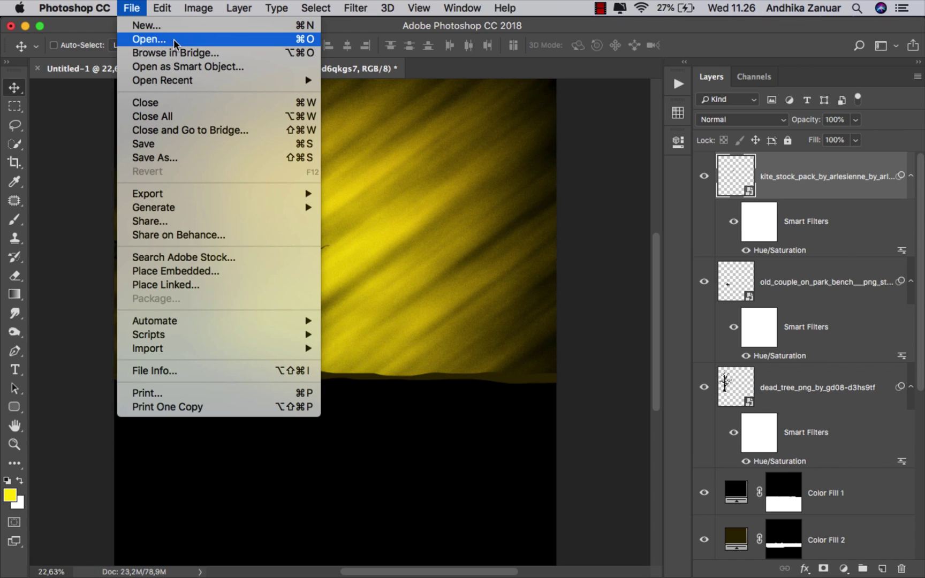
left_click(144, 41)
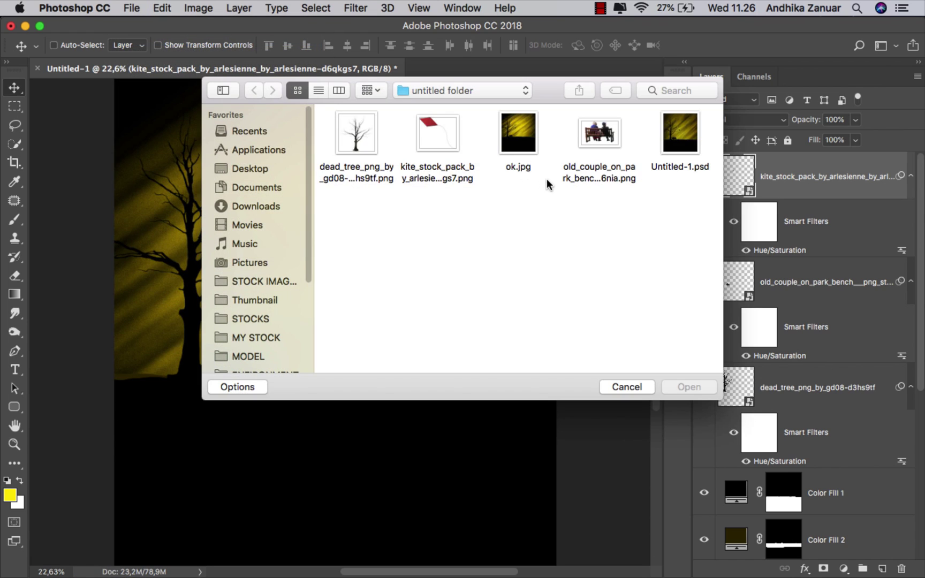
left_click(538, 164)
key("space")
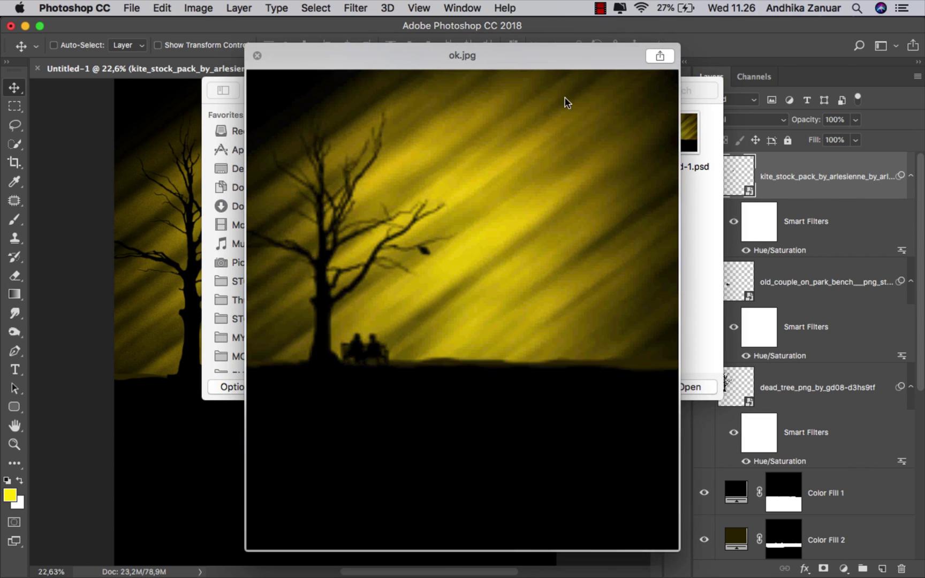